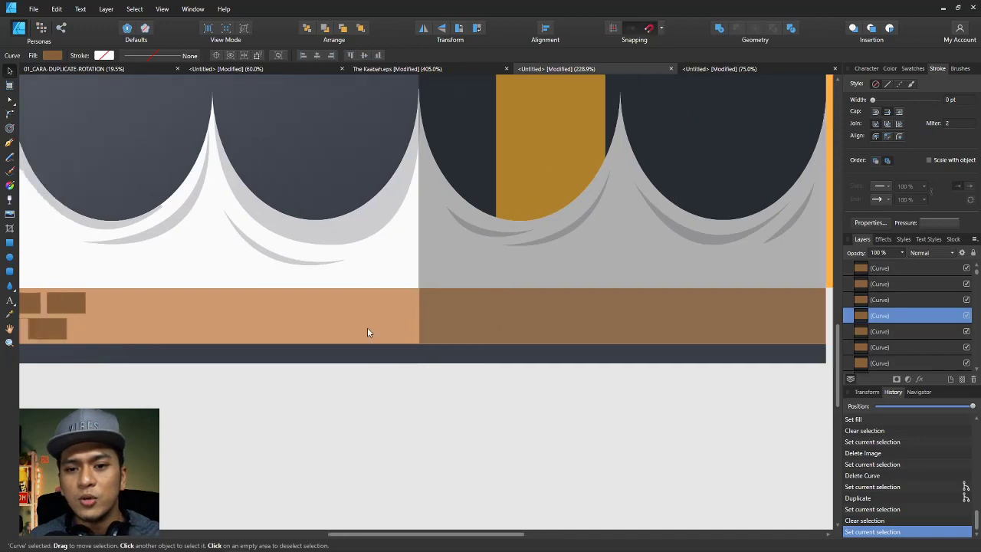
# Duplicate the second upper-row brick and the lower-row brick together in a straight horizontal line, one brick spacing to the right
pyautogui.hscroll(-3, 115, 319)
pyautogui.scroll(4, 169, 310)
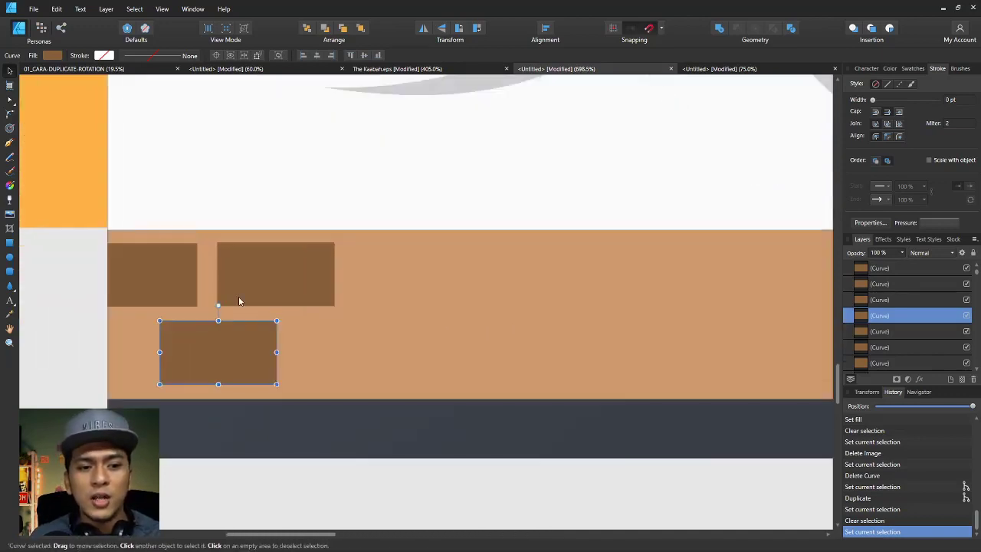
pyautogui.click(282, 283)
pyautogui.keyDown('shift'); pyautogui.click(228, 353); pyautogui.keyUp('shift')
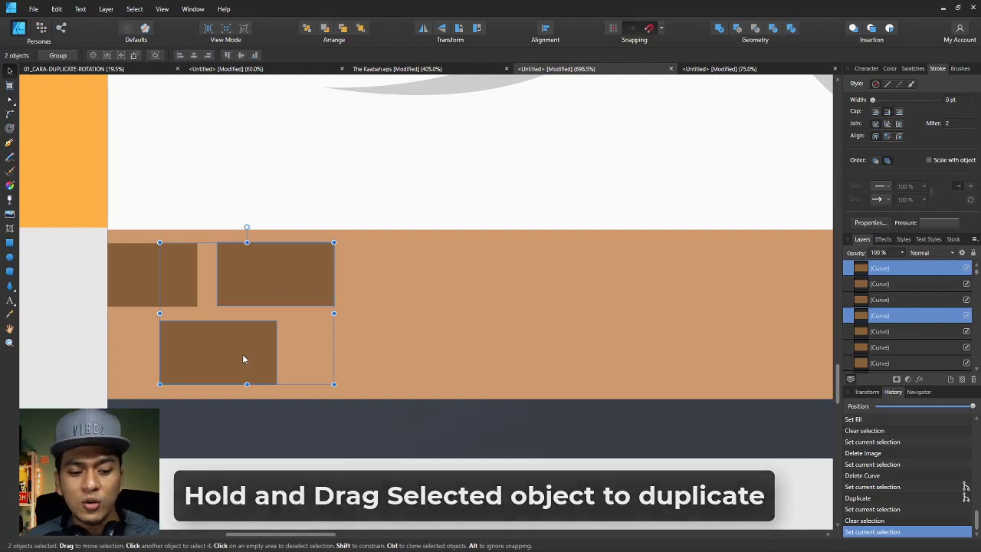
pyautogui.moveTo(240, 356); pyautogui.dragTo(416, 336)
pyautogui.hotkey('ctrl', 'z')
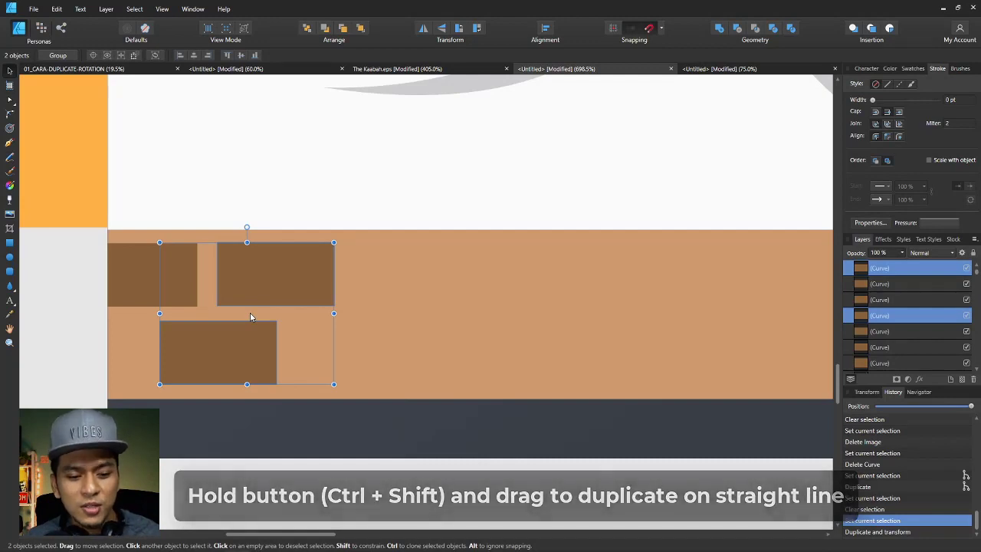
pyautogui.moveTo(209, 347); pyautogui.dragTo(341, 336)
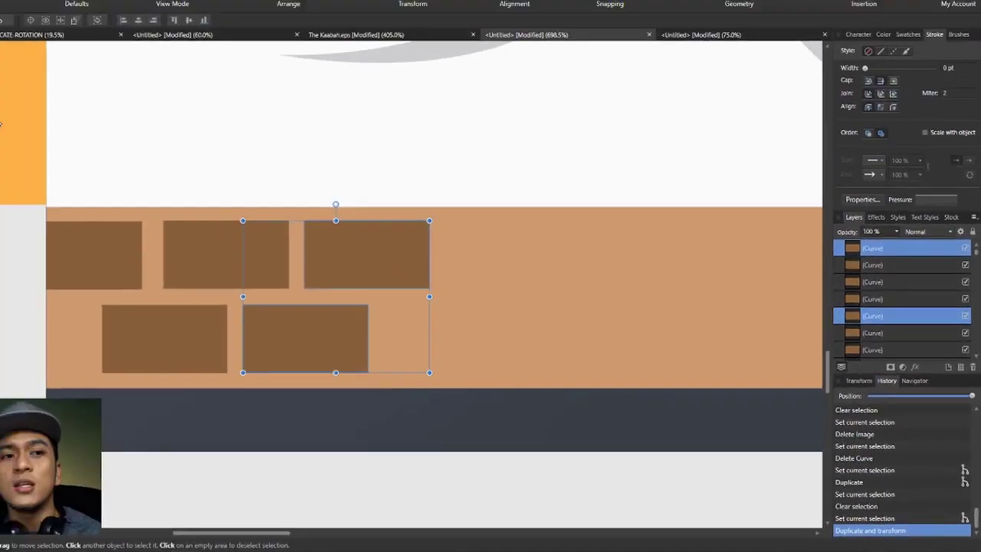
# Repeat the offset duplication of the brick pair along the lit half of the base band
pyautogui.scroll(-2, 246, 282)
pyautogui.hscroll(4, 245, 280)
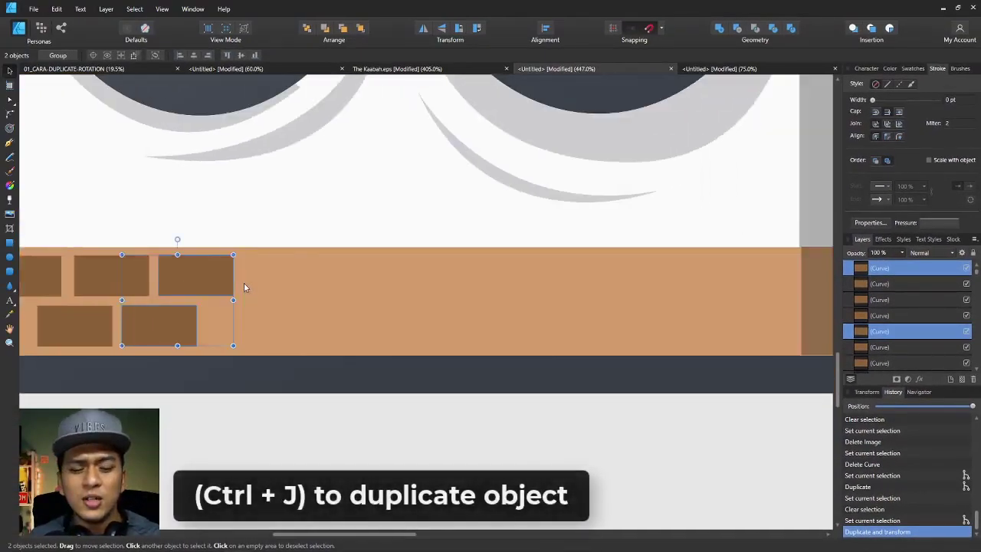
pyautogui.hotkey('ctrl', 'j')
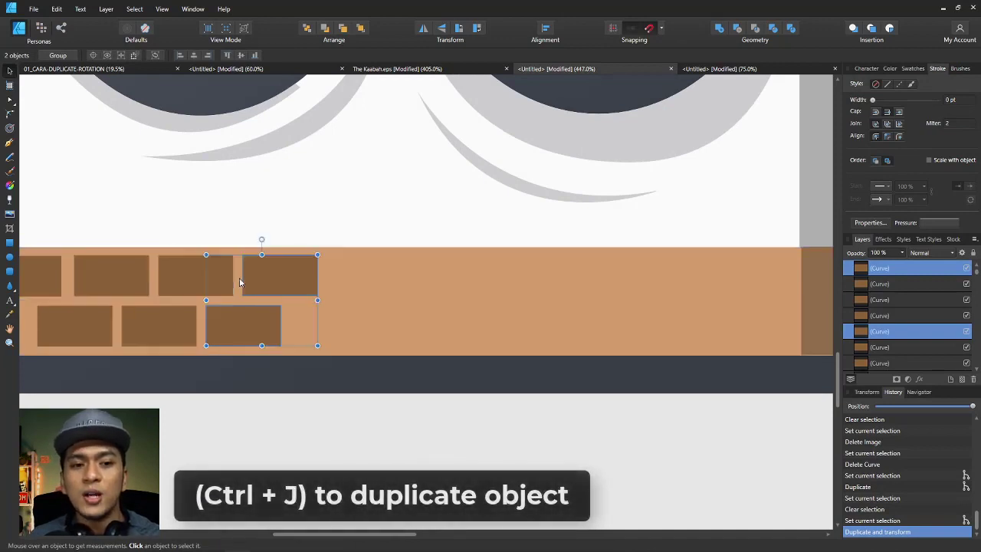
pyautogui.hotkey('ctrl', 'j')
pyautogui.hotkey('ctrl', 'j')
pyautogui.hotkey('ctrl', 'j')
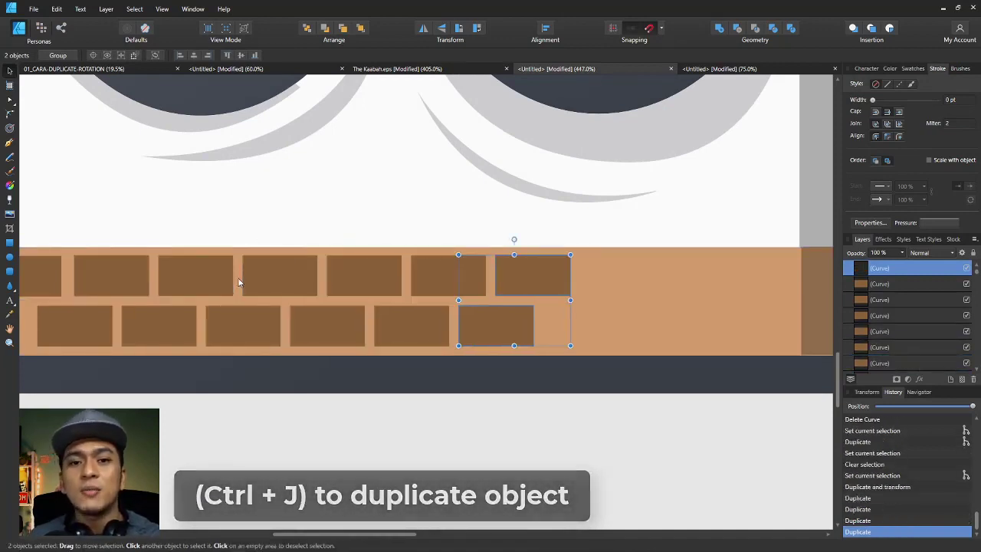
pyautogui.hotkey('ctrl', 'j')
pyautogui.hotkey('ctrl', 'j')
# Continue duplicating the brick pair at the same spacing from the lit half into the shaded half of the base
pyautogui.scroll(-1, 234, 280)
pyautogui.scroll(-1, 232, 279)
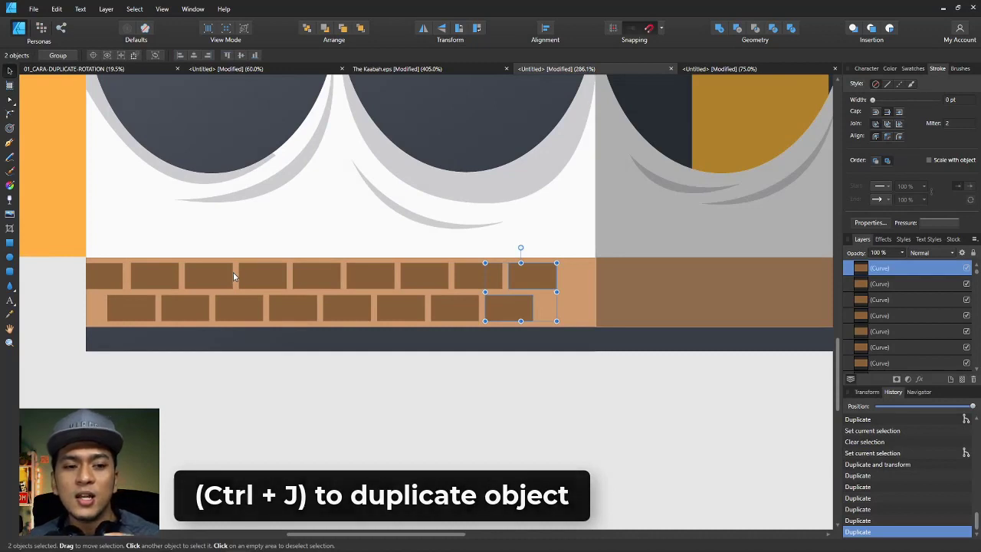
pyautogui.hscroll(2, 234, 277)
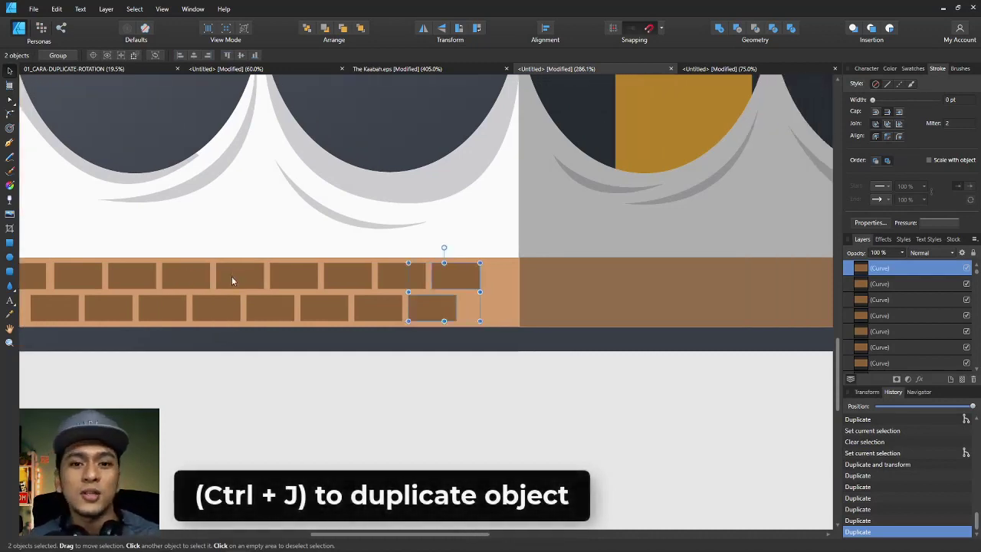
pyautogui.hotkey('ctrl', 'j')
pyautogui.hotkey('ctrl', 'j')
pyautogui.hotkey('ctrl', 'j')
pyautogui.hotkey('ctrl', 'j')
pyautogui.hotkey('ctrl', 'j')
pyautogui.hotkey('ctrl', 'j')
pyautogui.hotkey('ctrl', 'j')
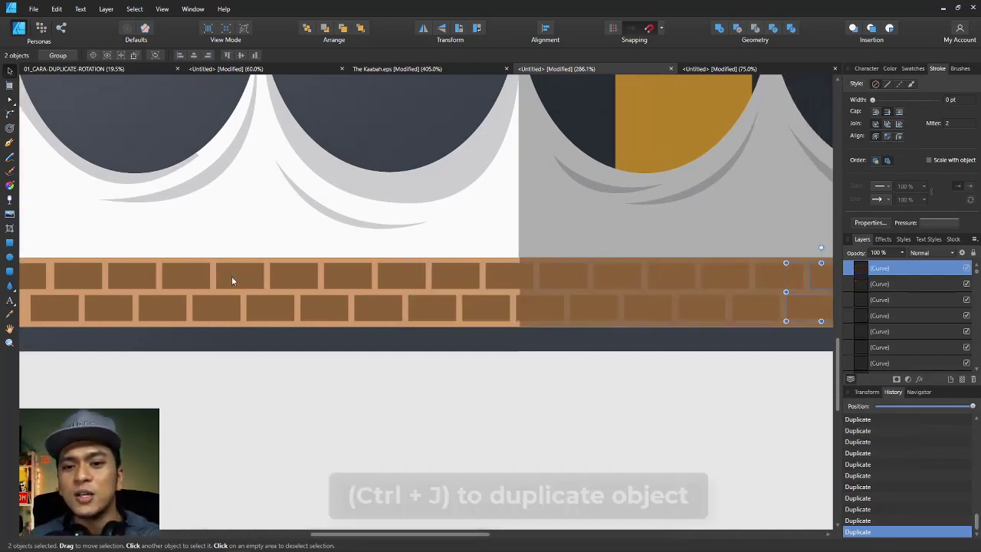
# Add further evenly spaced copies of the brick pair until they run past the right end of the base
pyautogui.hscroll(8, 231, 281)
pyautogui.hscroll(1, 230, 278)
pyautogui.hotkey('ctrl', 'j')
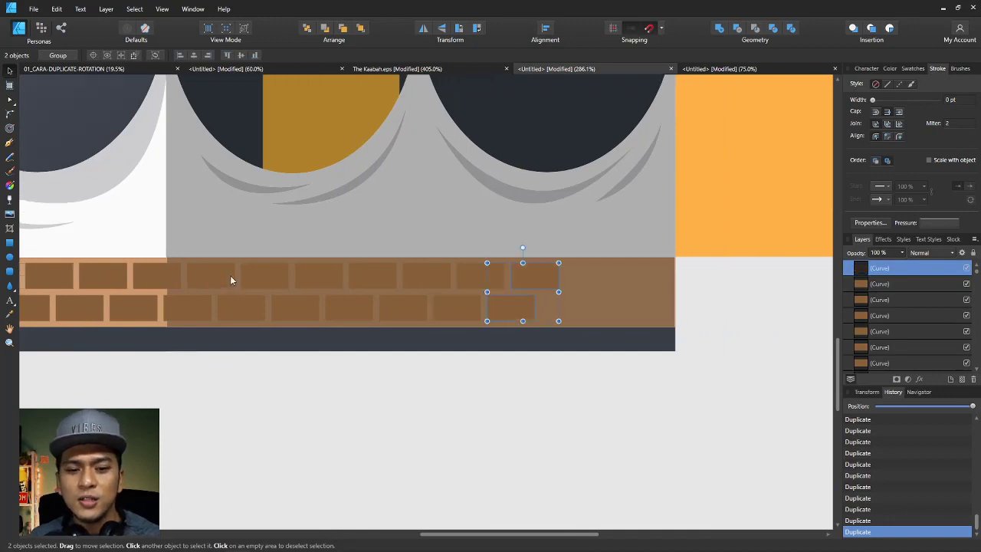
pyautogui.hotkey('ctrl', 'j')
pyautogui.hotkey('ctrl', 'j')
pyautogui.hotkey('ctrl', 'j')
# Delete the upper brick overhanging the base's right end and shorten the overhanging lower brick to end flush with the edge
pyautogui.click(703, 282)
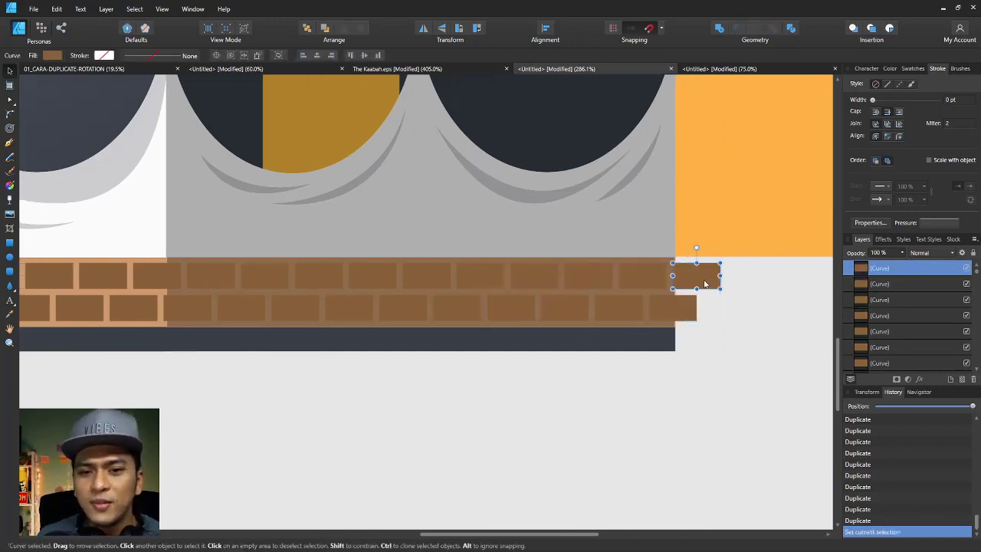
pyautogui.press('Delete')
pyautogui.click(694, 307)
pyautogui.moveTo(694, 307); pyautogui.dragTo(664, 304)
pyautogui.scroll(3, 677, 310)
pyautogui.scroll(-6, 625, 319)
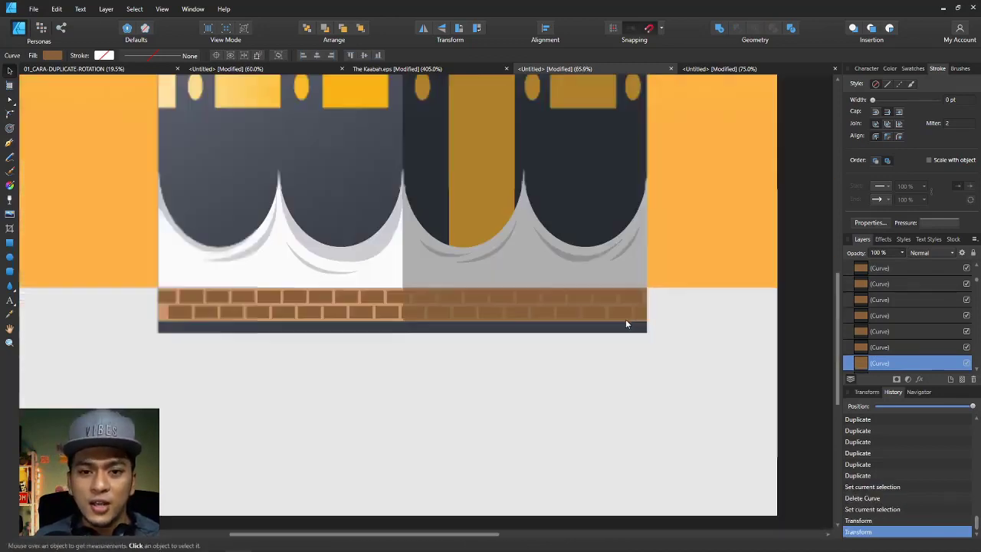
# Draw a thin, wide light-grey rectangle in the yellow sky and move it near the artboard's upper-left corner
pyautogui.scroll(2, 610, 300)
pyautogui.scroll(3, 98, 269)
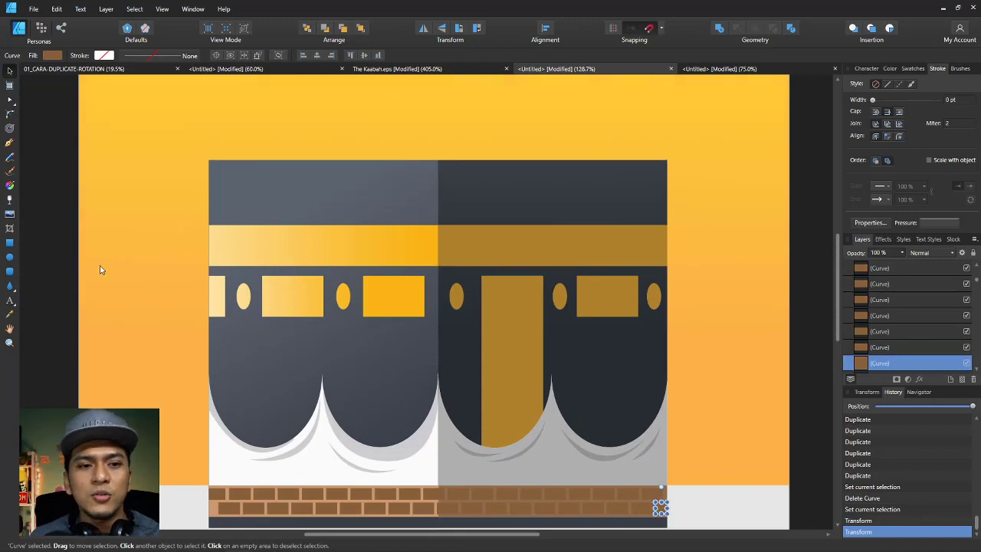
pyautogui.click(9, 243)
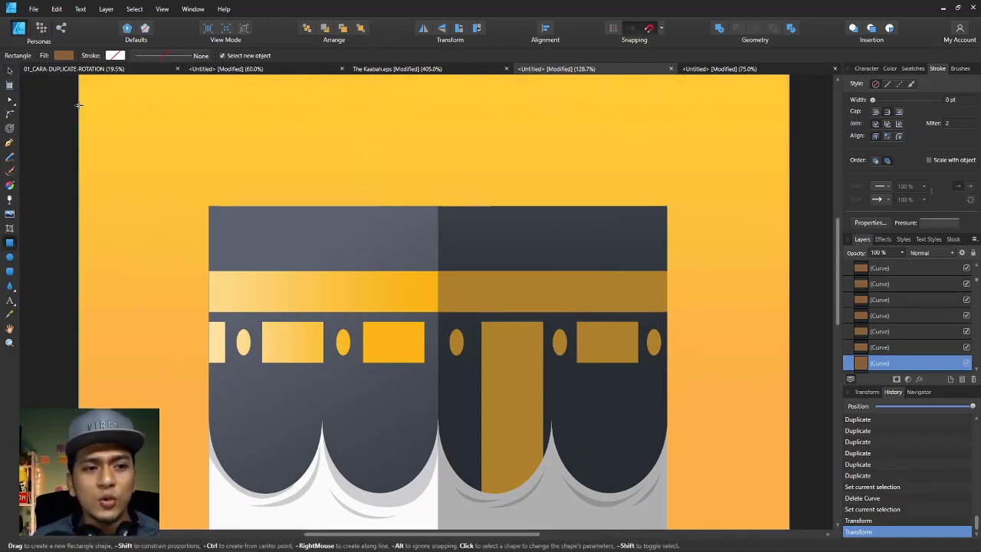
pyautogui.moveTo(79, 106)
pyautogui.mouseDown()
pyautogui.moveTo(157, 121)
pyautogui.moveTo(213, 115)
pyautogui.moveTo(192, 111)
pyautogui.mouseUp()
pyautogui.scroll(2, 135, 107)
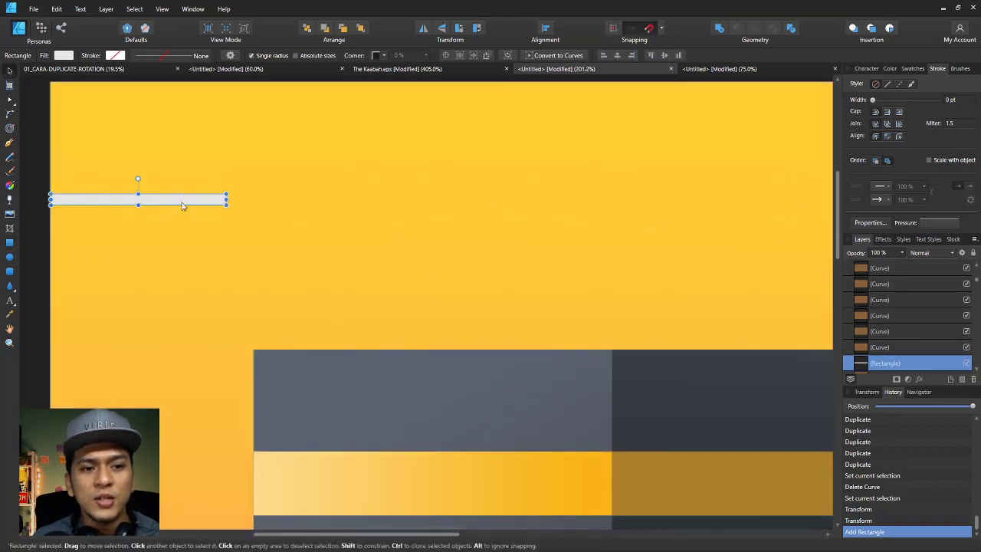
pyautogui.moveTo(182, 206); pyautogui.dragTo(194, 164)
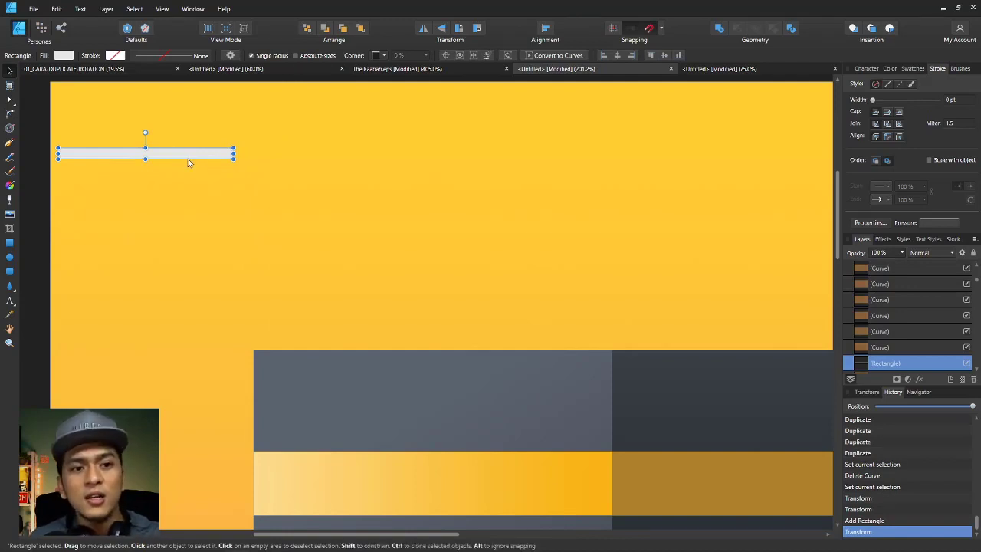
# Duplicate the bar diagonally down and to the right, repeat the offset to form a staircase of eleven bars, and clear the selection
pyautogui.moveTo(188, 163)
pyautogui.mouseDown()
pyautogui.moveTo(185, 176)
pyautogui.moveTo(219, 186)
pyautogui.moveTo(213, 168)
pyautogui.mouseUp()
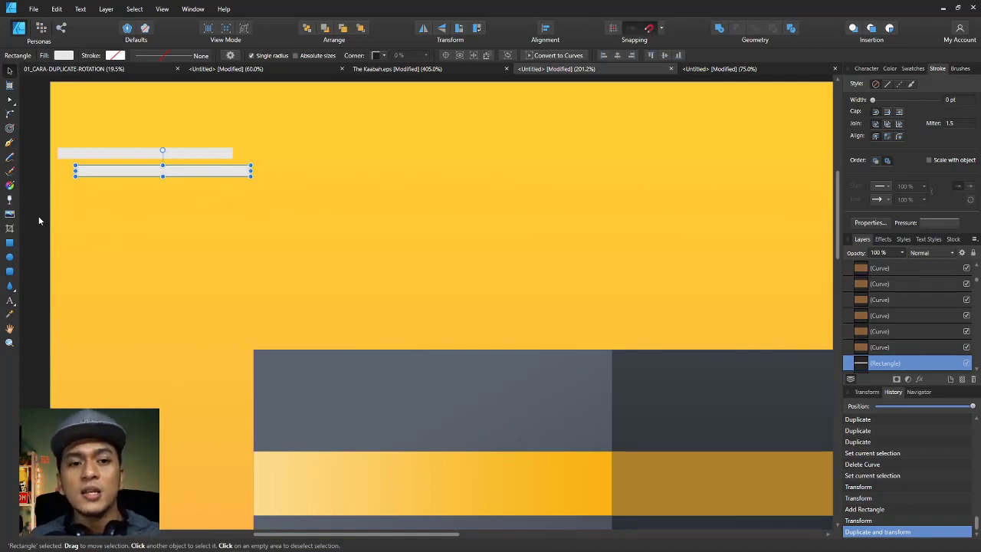
pyautogui.hotkey('ctrl', 'j')
pyautogui.hotkey('ctrl', 'j')
pyautogui.hotkey('ctrl', 'j')
pyautogui.hotkey('ctrl', 'j')
pyautogui.hotkey('ctrl', 'j')
pyautogui.hotkey('ctrl', 'j')
pyautogui.hotkey('ctrl', 'j')
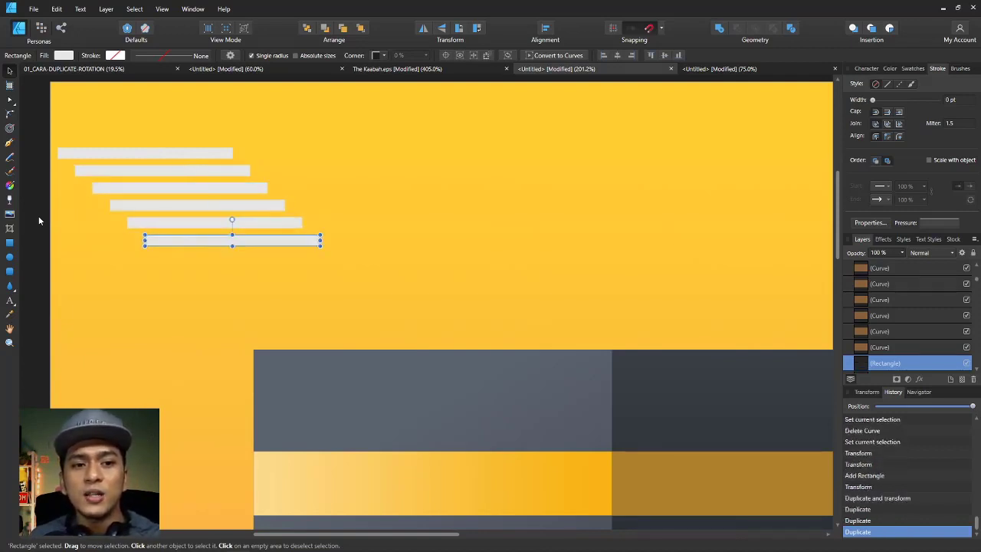
pyautogui.hotkey('ctrl', 'j')
pyautogui.hotkey('ctrl', 'j')
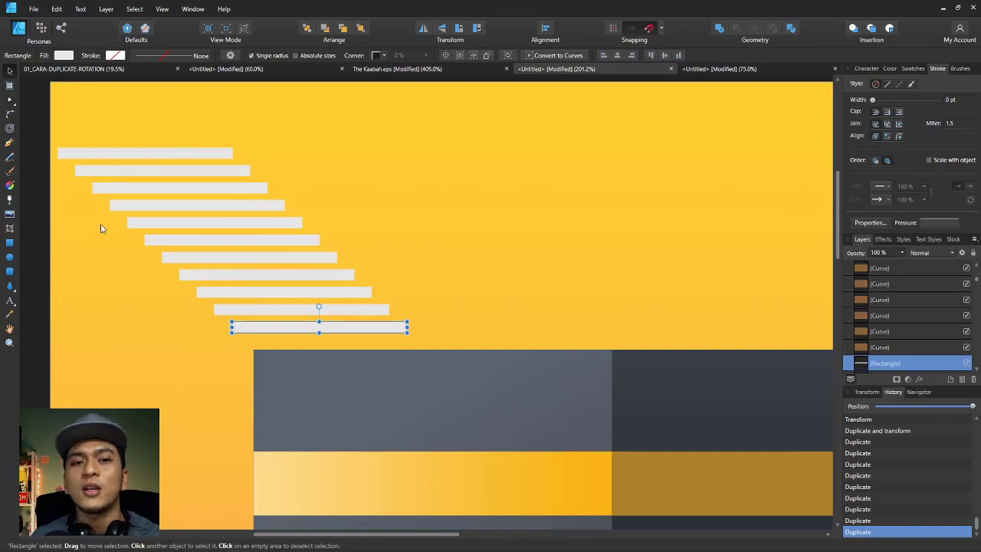
pyautogui.hscroll(3, 214, 244)
pyautogui.scroll(-4, 230, 246)
pyautogui.click(658, 195)
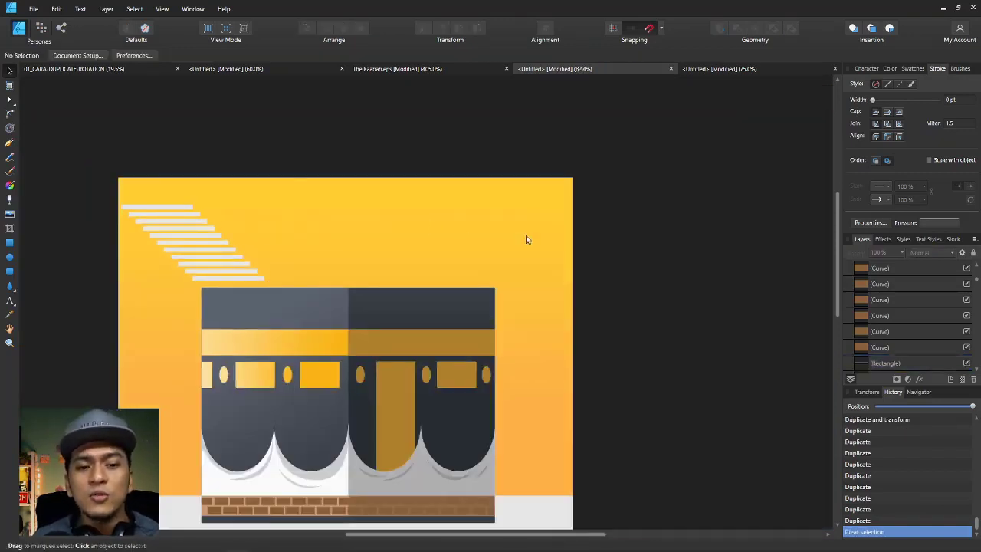
# Switch to the open document with the flower illustration and examine how its petals and stamens repeat around the centre
pyautogui.scroll(1, 525, 237)
pyautogui.scroll(2, 401, 238)
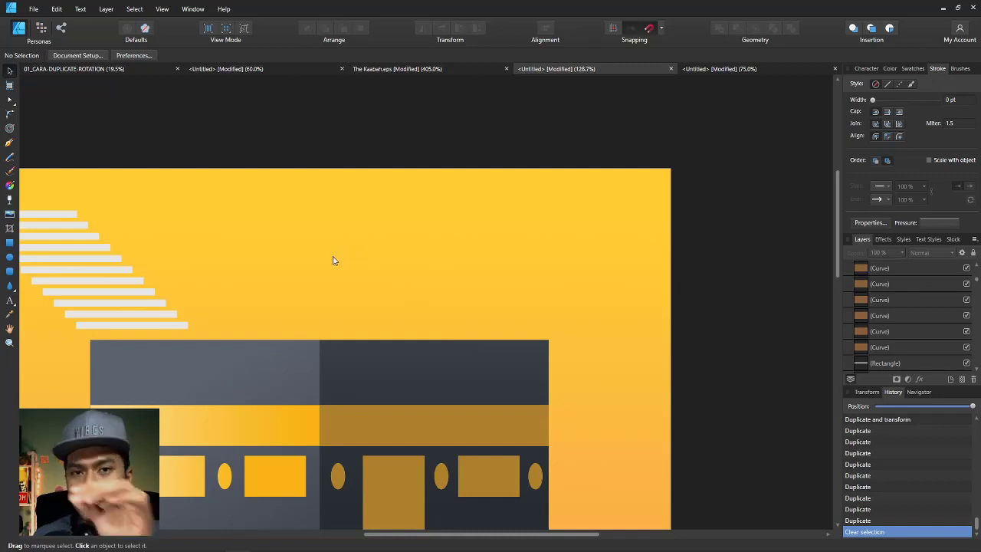
pyautogui.scroll(-2, 674, 107)
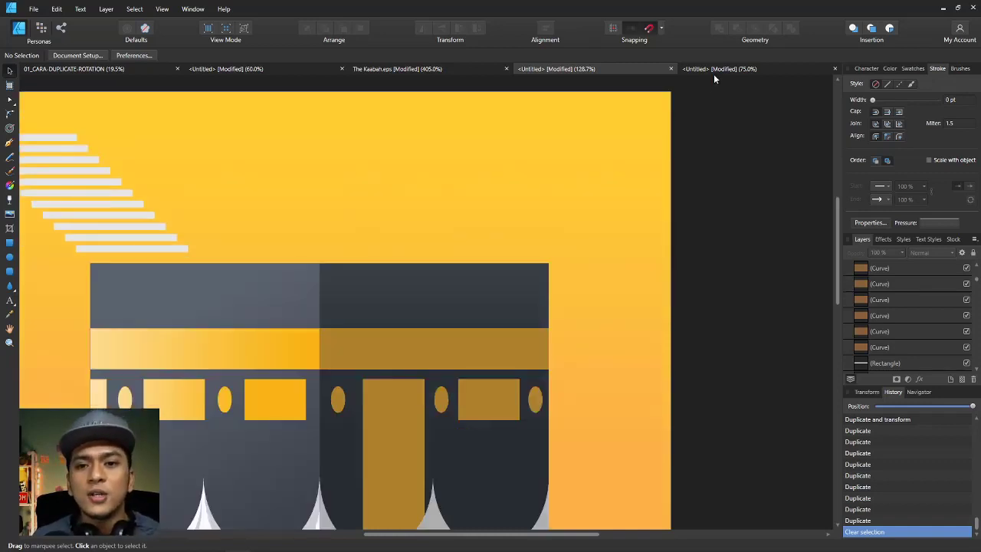
pyautogui.click(713, 71)
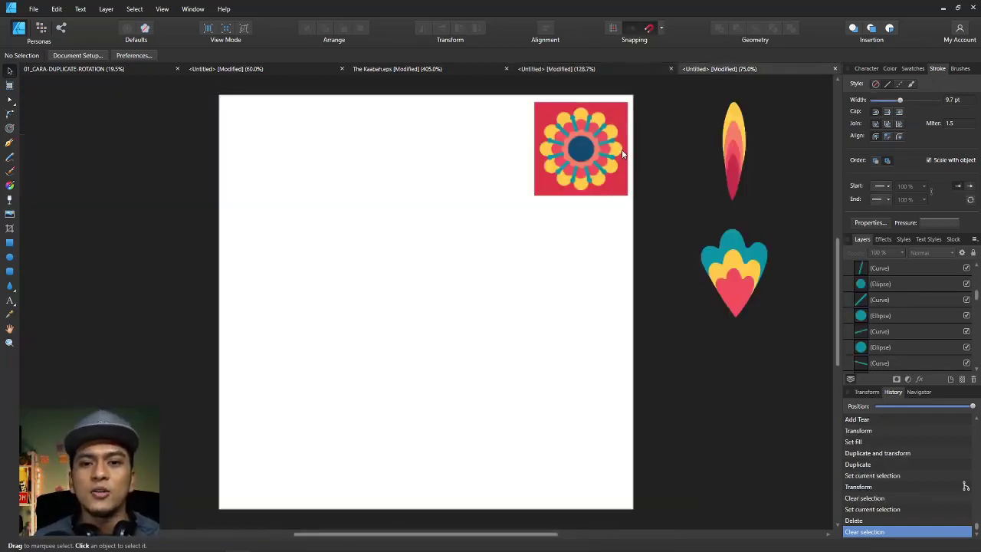
pyautogui.scroll(5, 622, 155)
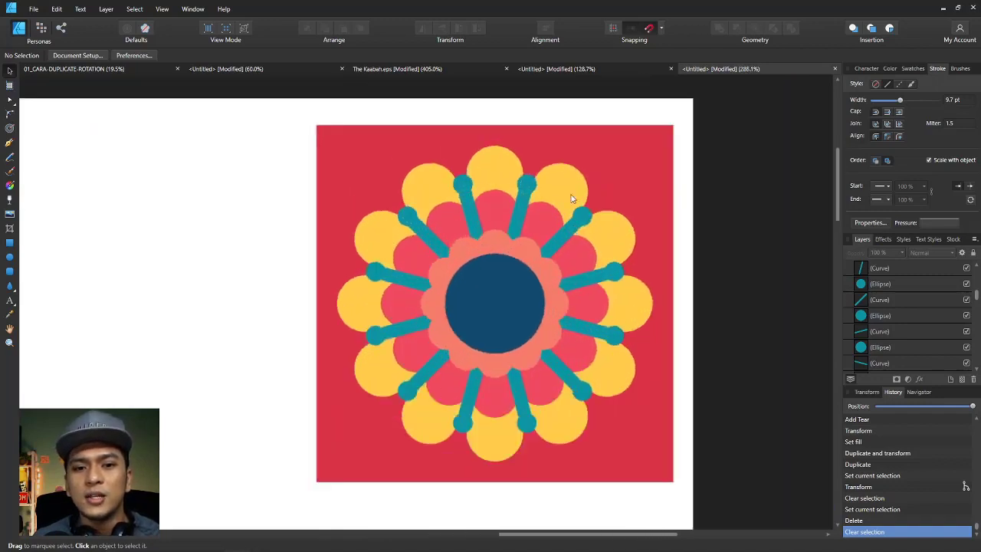
pyautogui.scroll(-4, 517, 269)
pyautogui.scroll(-3, 517, 269)
pyautogui.scroll(7, 516, 222)
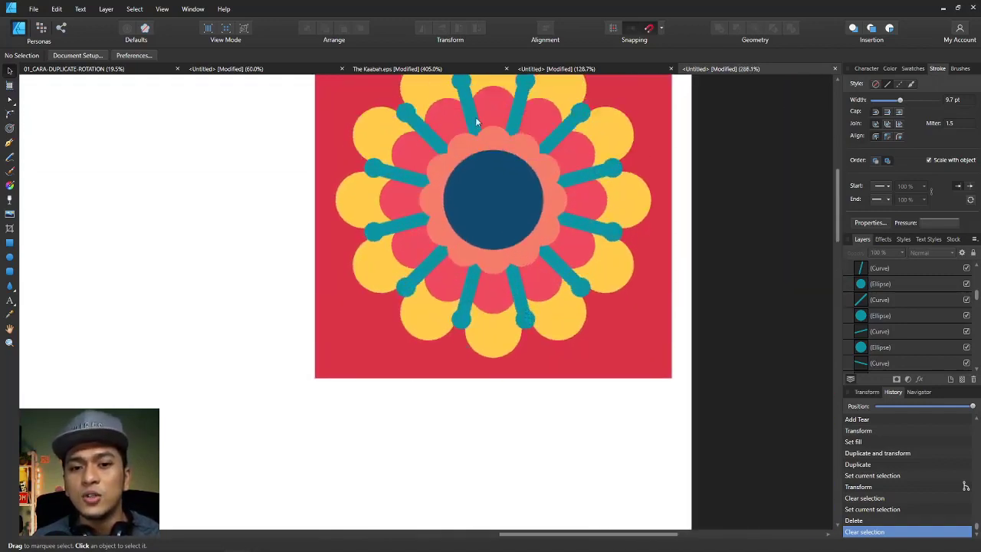
pyautogui.scroll(2, 475, 123)
pyautogui.scroll(-3, 482, 242)
pyautogui.scroll(-2, 485, 252)
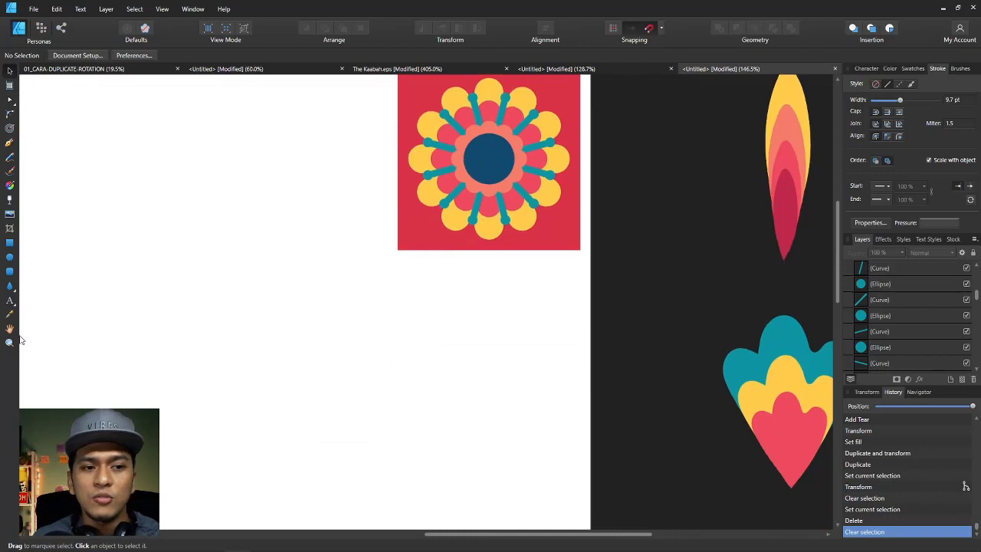
# Draw a yellow tear shape on the blank area of the artboard and rotate it 180° so its tip points down
pyautogui.click(10, 285)
pyautogui.hscroll(-2, 191, 261)
pyautogui.moveTo(197, 239); pyautogui.dragTo(247, 340)
pyautogui.moveTo(221, 223); pyautogui.dragTo(221, 333)
pyautogui.click(9, 71)
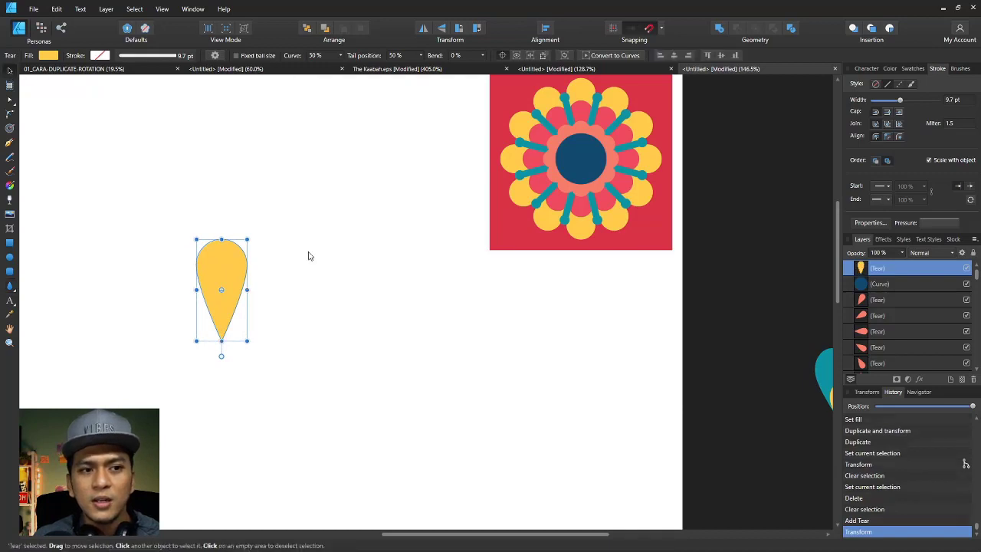
# Duplicate the tear straight down with an overlap and repeat it once to stack three tears, leaving nothing selected
pyautogui.hscroll(-2, 214, 274)
pyautogui.scroll(-2, 284, 245)
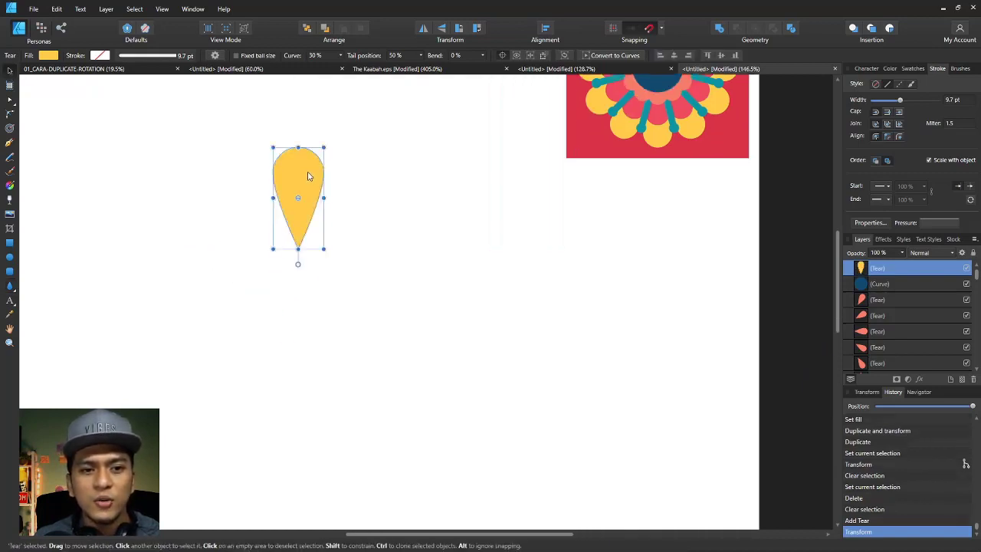
pyautogui.moveTo(308, 176); pyautogui.dragTo(312, 216)
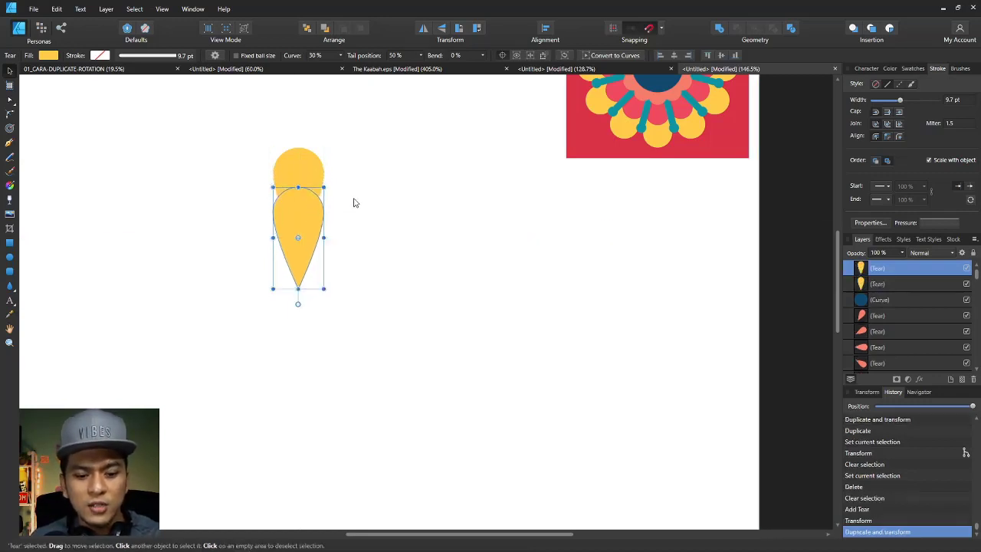
pyautogui.hotkey('ctrl', 'j')
pyautogui.moveTo(223, 117); pyautogui.dragTo(458, 364)
pyautogui.click(458, 364)
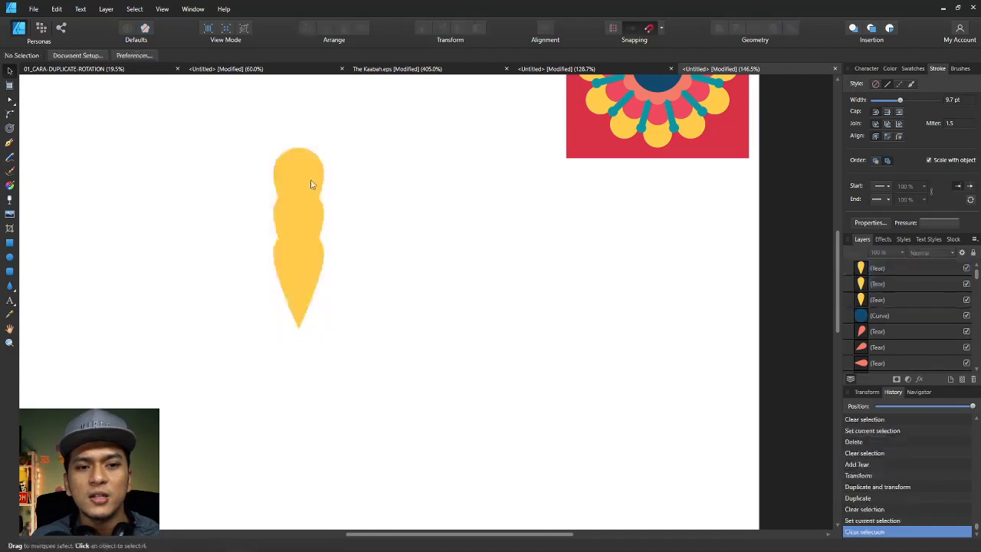
# Enlarge the topmost tear of the stack from its centre and scale up the middle tear slightly less
pyautogui.click(306, 178)
pyautogui.moveTo(322, 148); pyautogui.dragTo(339, 136)
pyautogui.click(321, 223)
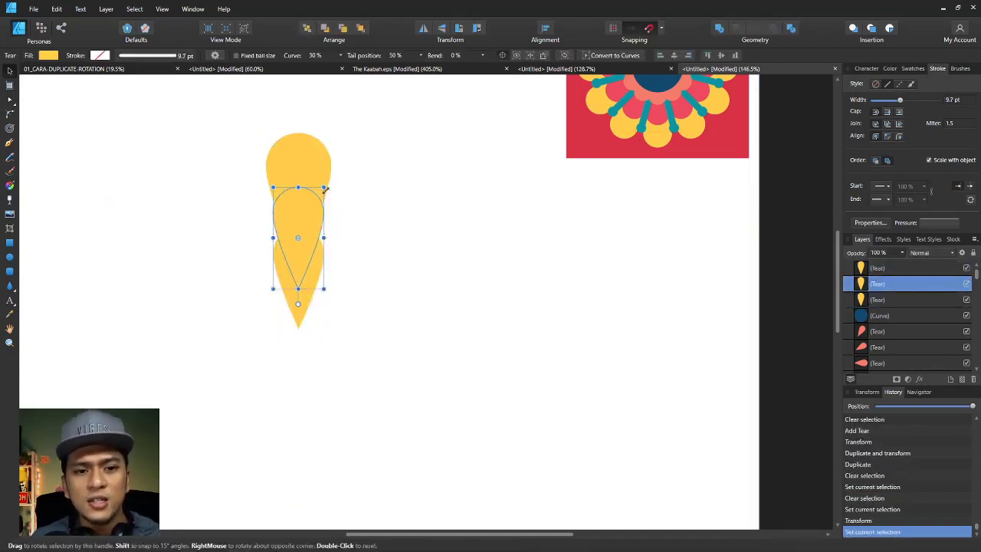
pyautogui.moveTo(326, 186); pyautogui.dragTo(328, 180)
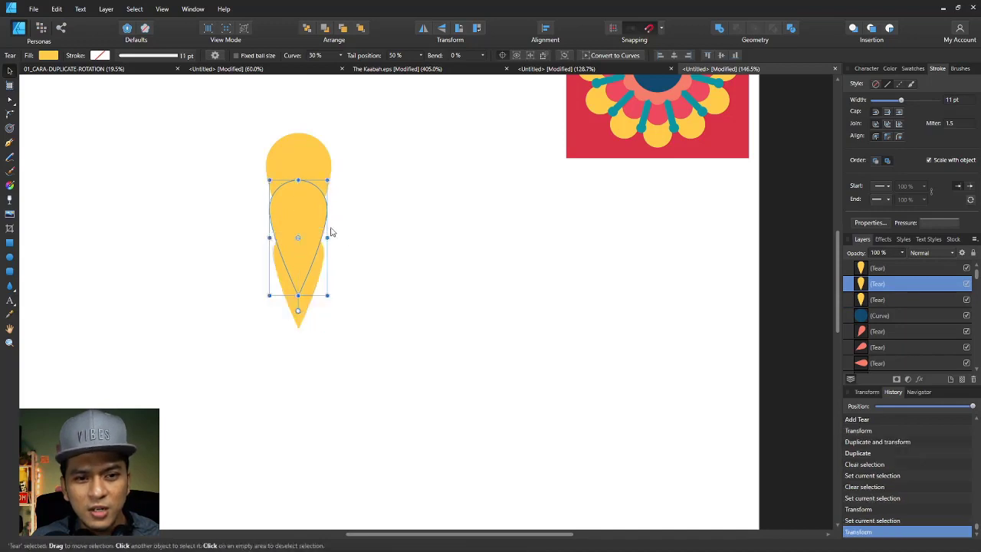
# Fill the middle tear with the pinkish-red from the recent colour swatches
pyautogui.scroll(2, 336, 216)
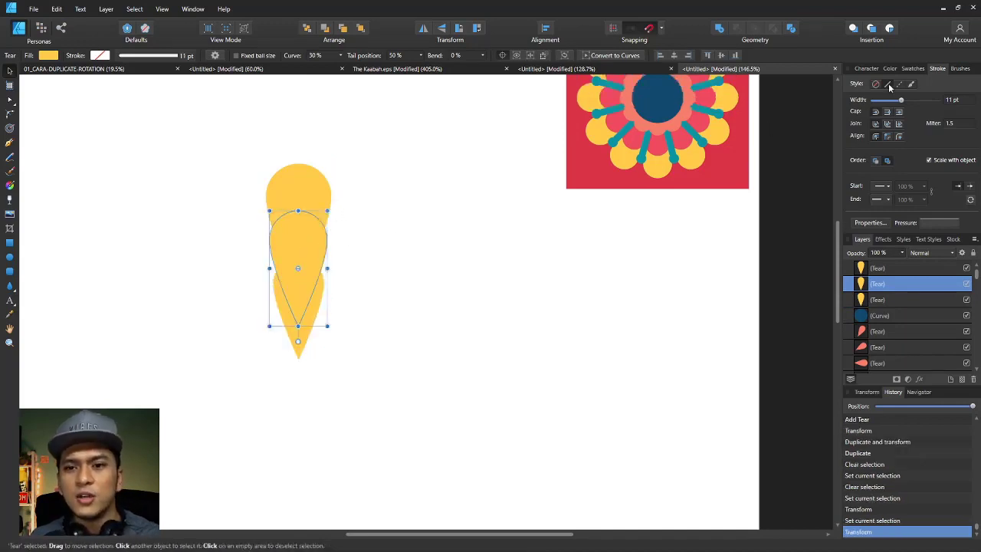
pyautogui.click(912, 69)
pyautogui.click(894, 114)
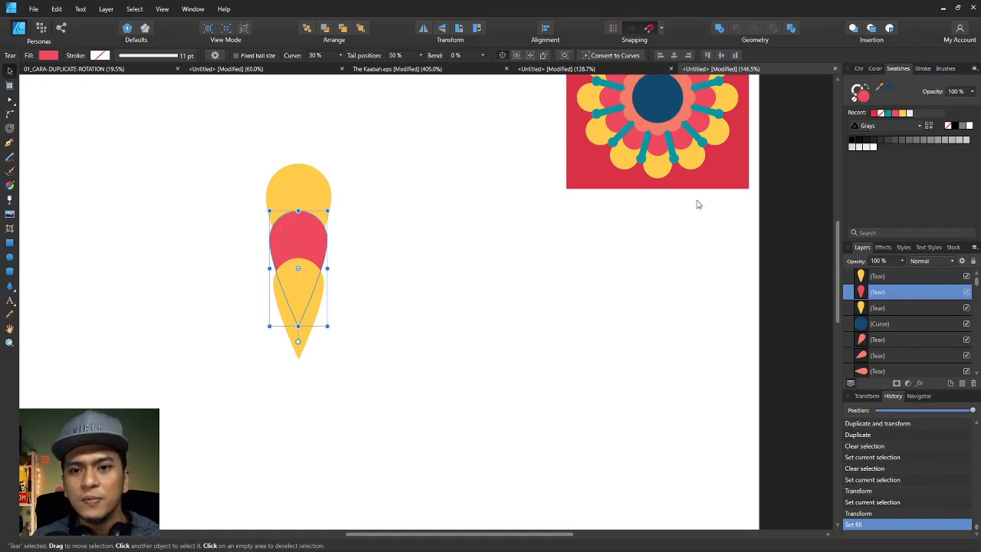
# Fill the lowest tear of the stack with the coral colour sampled from the reference flower's inner petals and clear the selection
pyautogui.scroll(3, 698, 204)
pyautogui.click(304, 331)
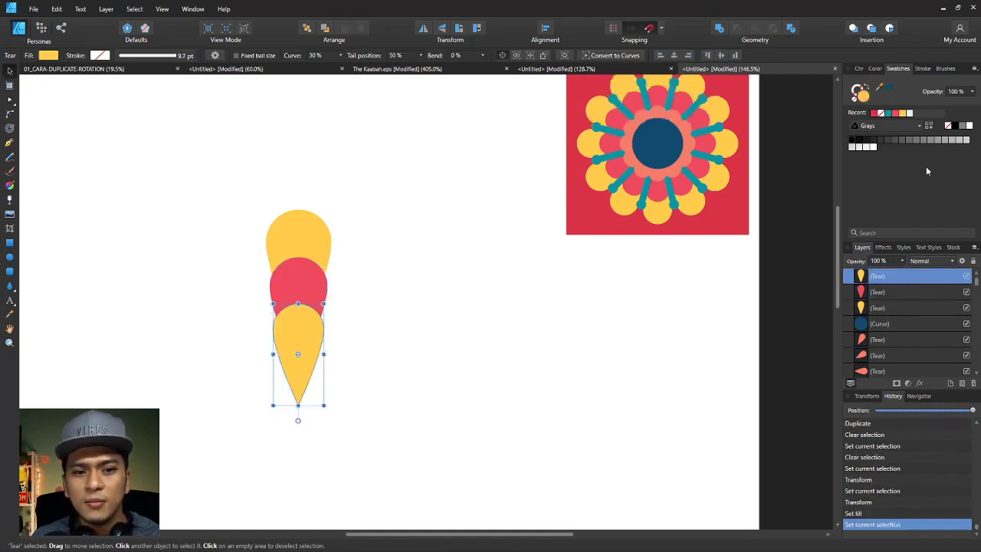
pyautogui.moveTo(877, 92); pyautogui.dragTo(686, 124)
pyautogui.click(889, 92)
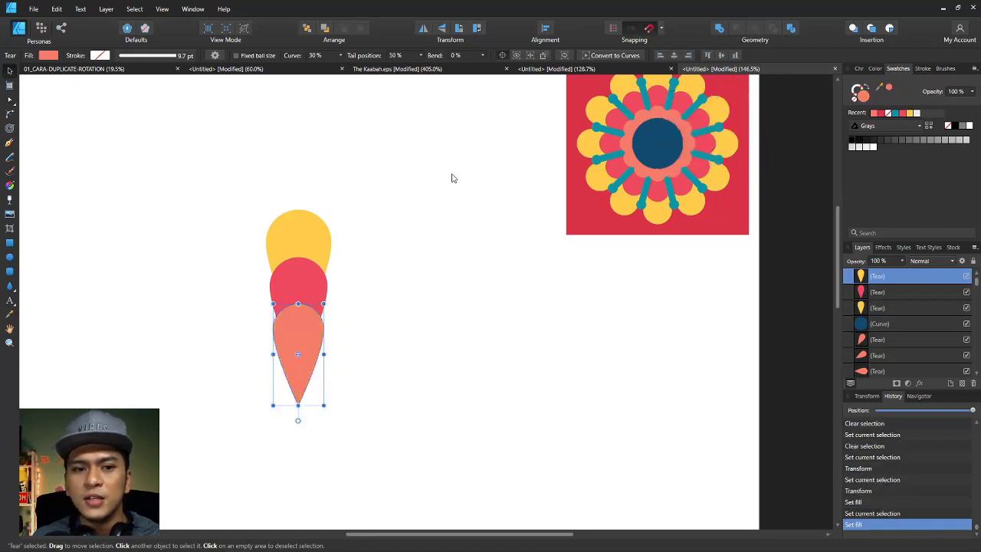
pyautogui.click(406, 299)
pyautogui.scroll(-3, 407, 298)
pyautogui.scroll(3, 387, 284)
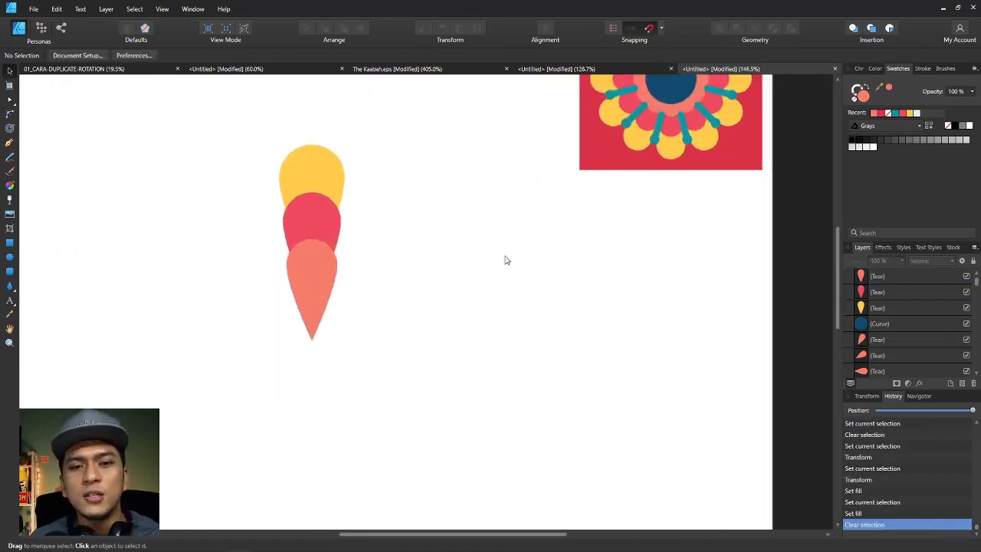
pyautogui.scroll(1, 334, 301)
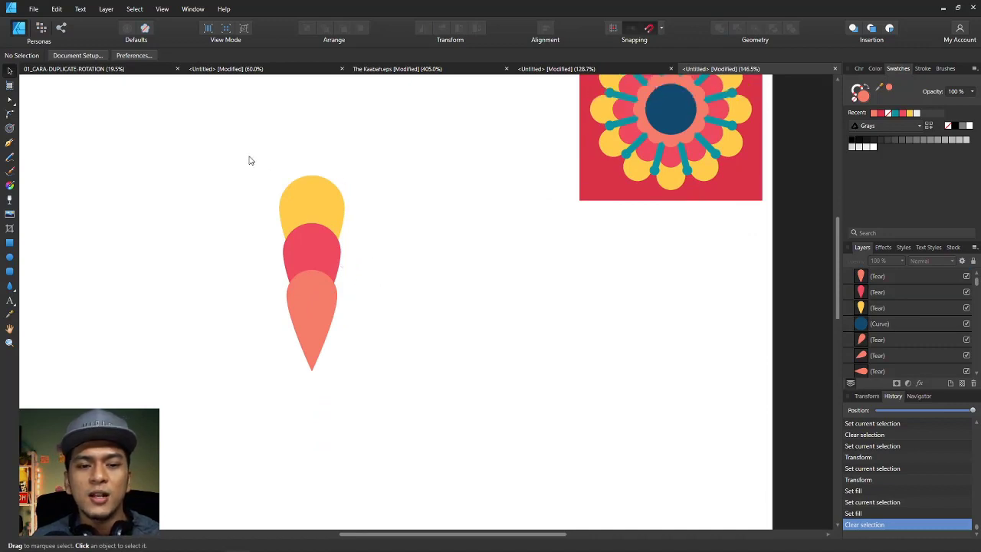
# Group the three stacked tears into one petal and leave it deselected
pyautogui.moveTo(242, 151); pyautogui.dragTo(426, 432)
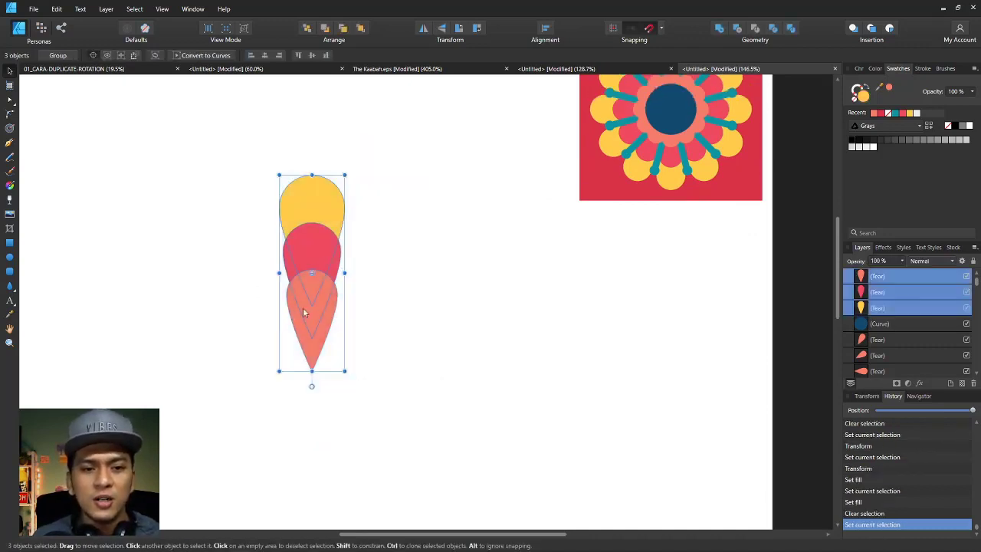
pyautogui.press('alt')
pyautogui.press('alt')
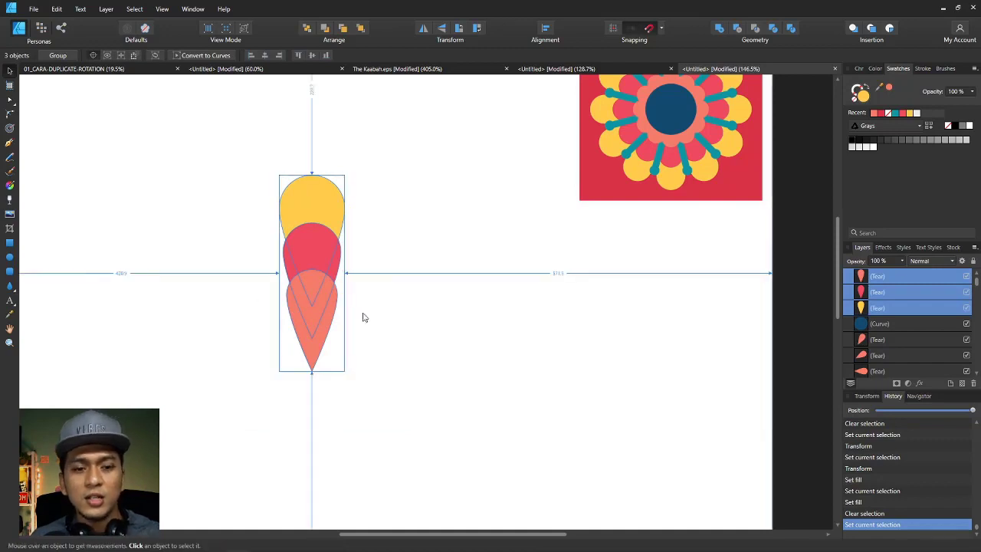
pyautogui.hotkey('ctrl', 'g')
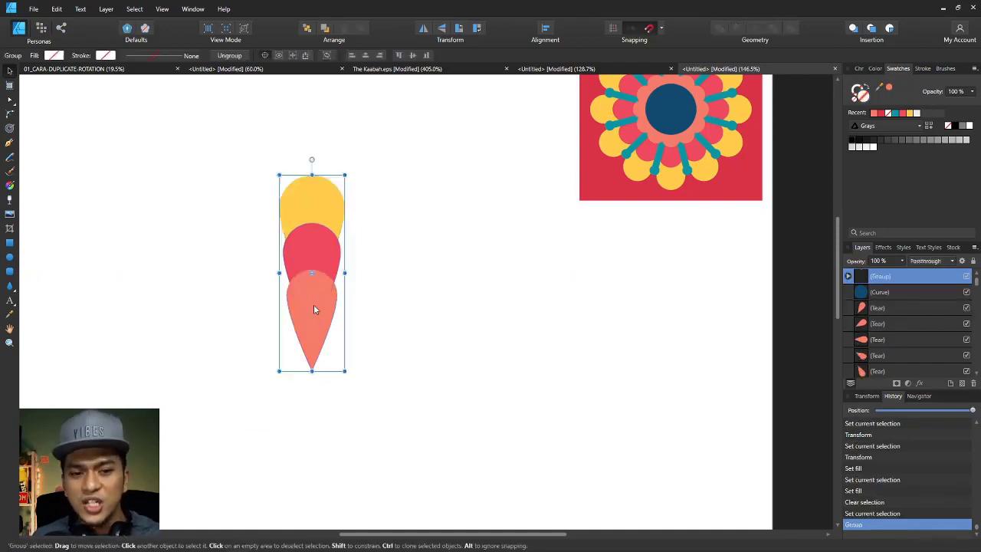
pyautogui.scroll(-1, 313, 304)
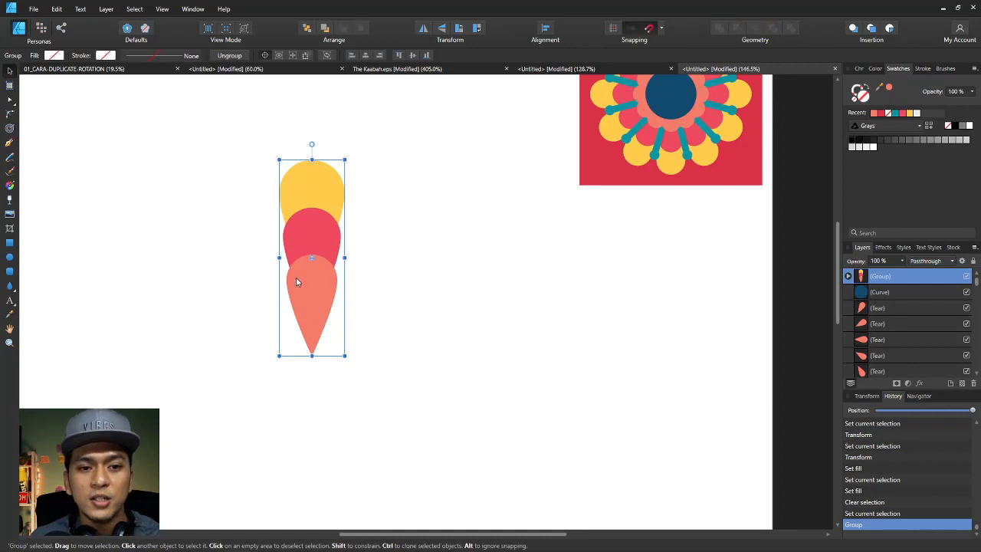
pyautogui.hscroll(-2, 296, 277)
pyautogui.click(210, 248)
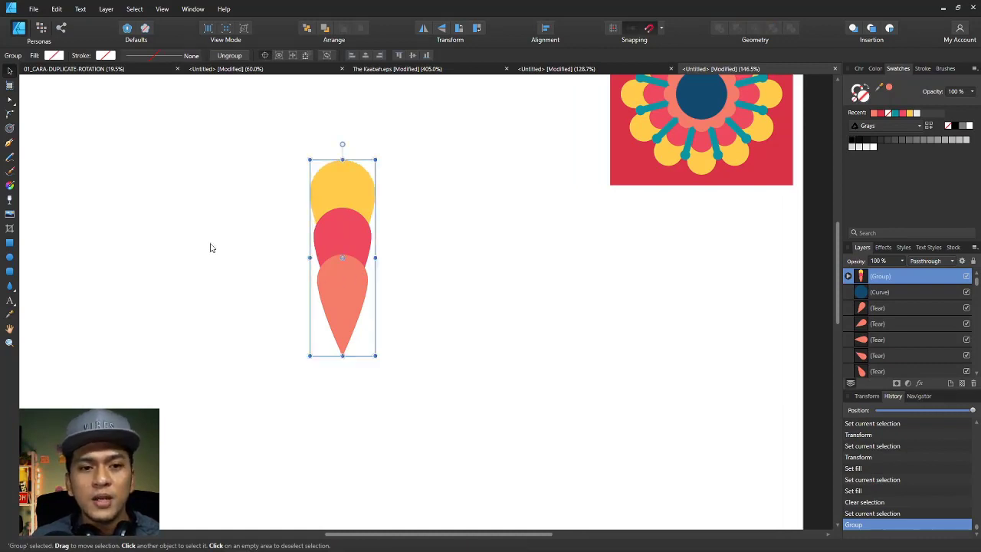
# Select the petal group, shift it slightly on the artboard and show its transform origin
pyautogui.click(343, 277)
pyautogui.scroll(3, 353, 270)
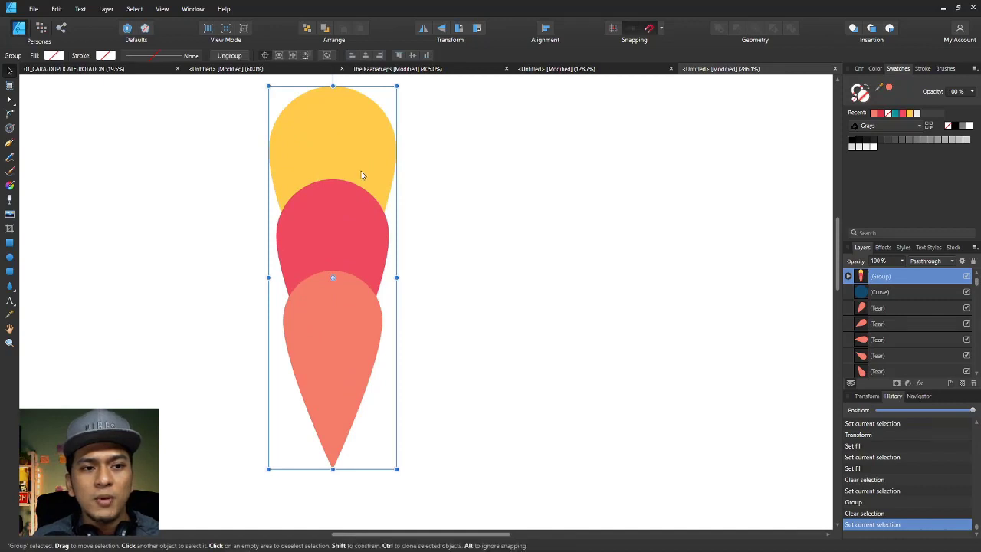
pyautogui.moveTo(360, 176); pyautogui.dragTo(389, 161)
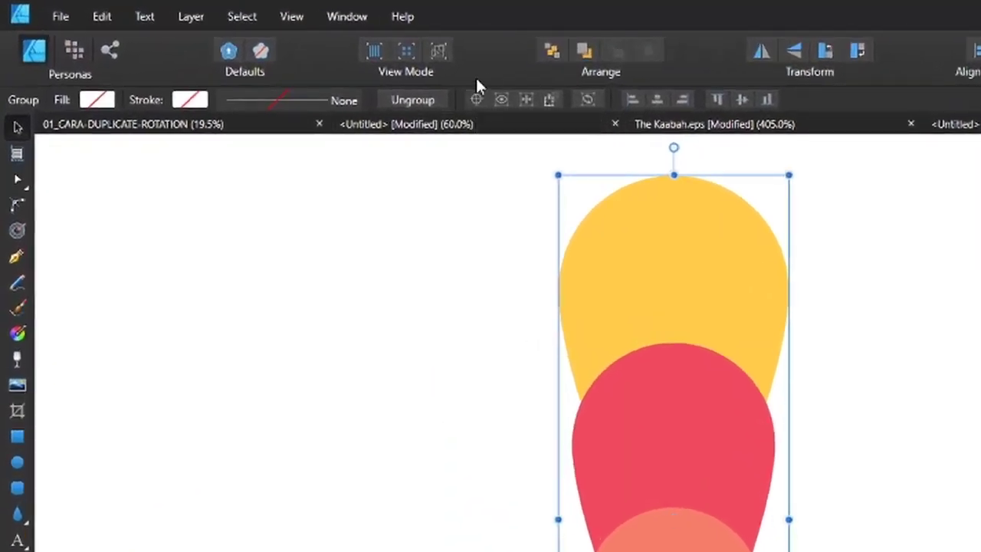
pyautogui.click(476, 100)
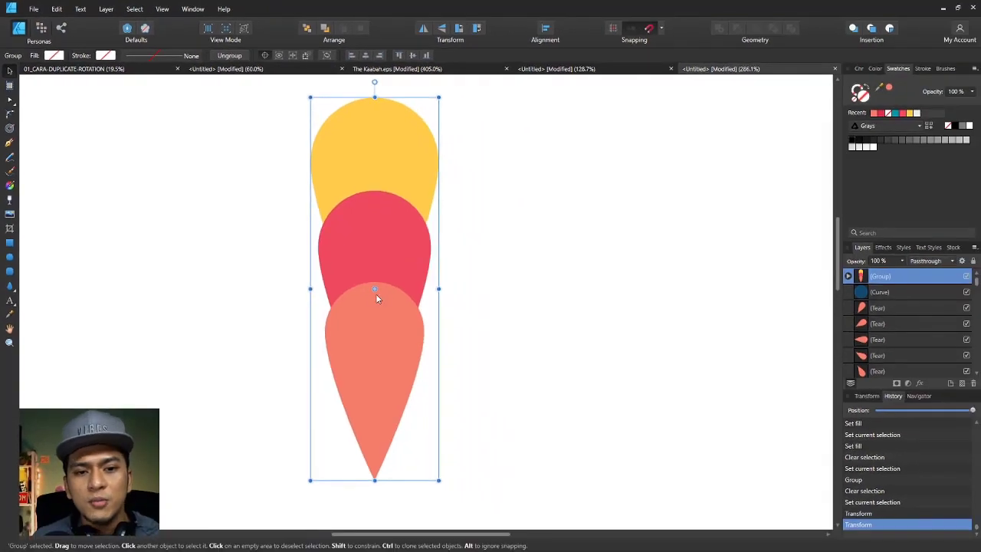
# Try rotating the petal group about its bottom tip, undo that, and try rotating it about its centre
pyautogui.moveTo(375, 288); pyautogui.dragTo(374, 480)
pyautogui.moveTo(375, 83); pyautogui.dragTo(373, 213)
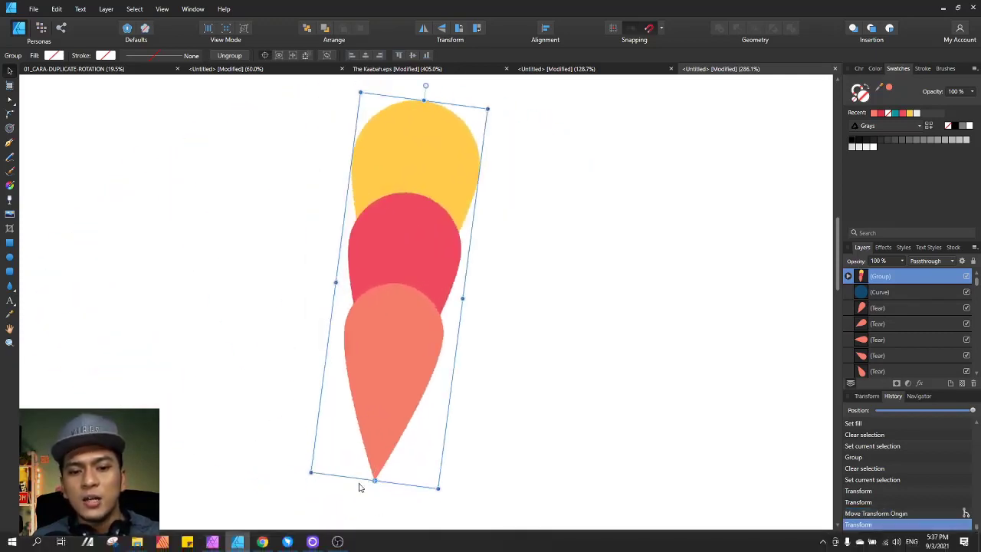
pyautogui.hotkey('ctrl', 'z')
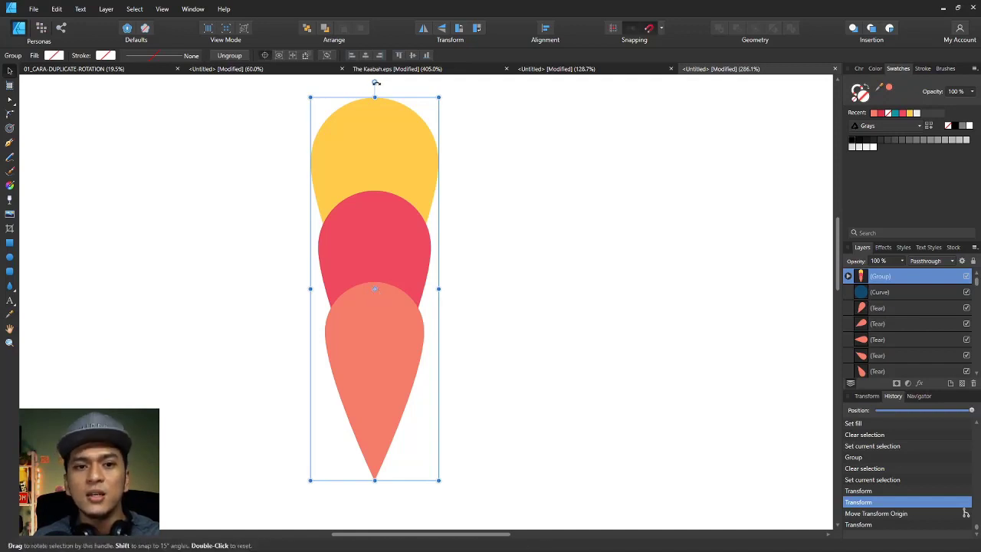
pyautogui.moveTo(375, 82); pyautogui.dragTo(377, 127)
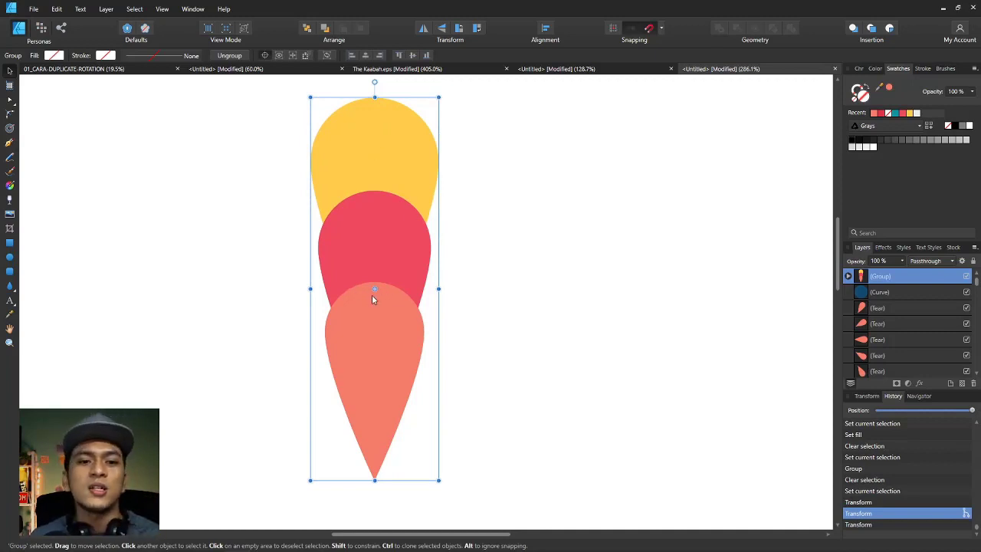
# Move the petal group's transform origin from its centre to the pointed bottom tip
pyautogui.scroll(-2, 420, 298)
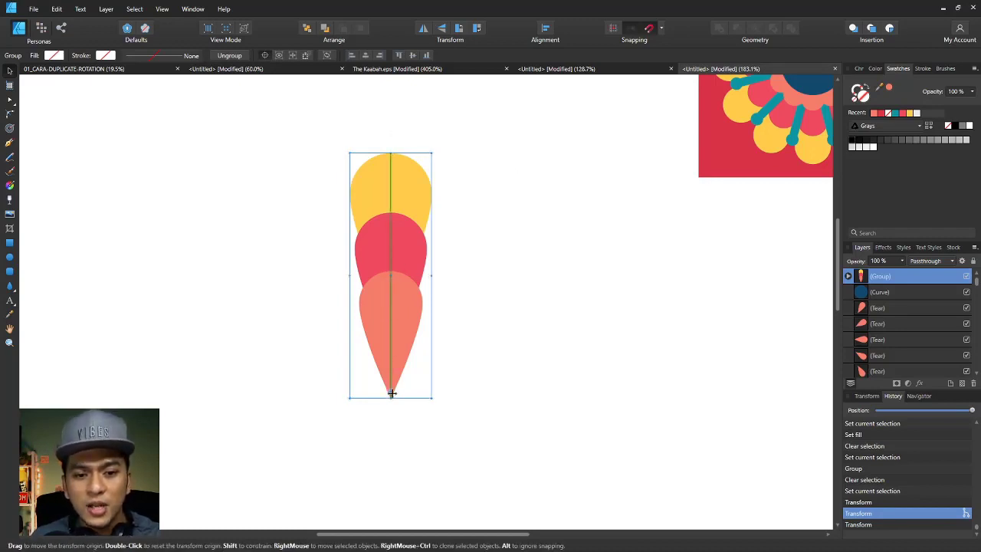
pyautogui.moveTo(391, 398); pyautogui.dragTo(391, 399)
pyautogui.scroll(7, 392, 399)
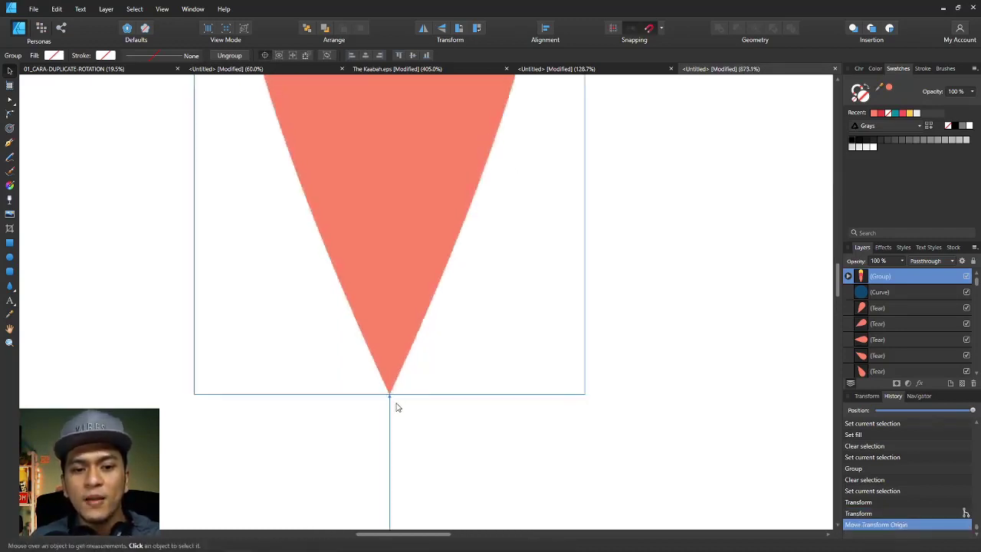
pyautogui.scroll(-3, 397, 404)
pyautogui.scroll(-3, 392, 400)
pyautogui.scroll(1, 399, 378)
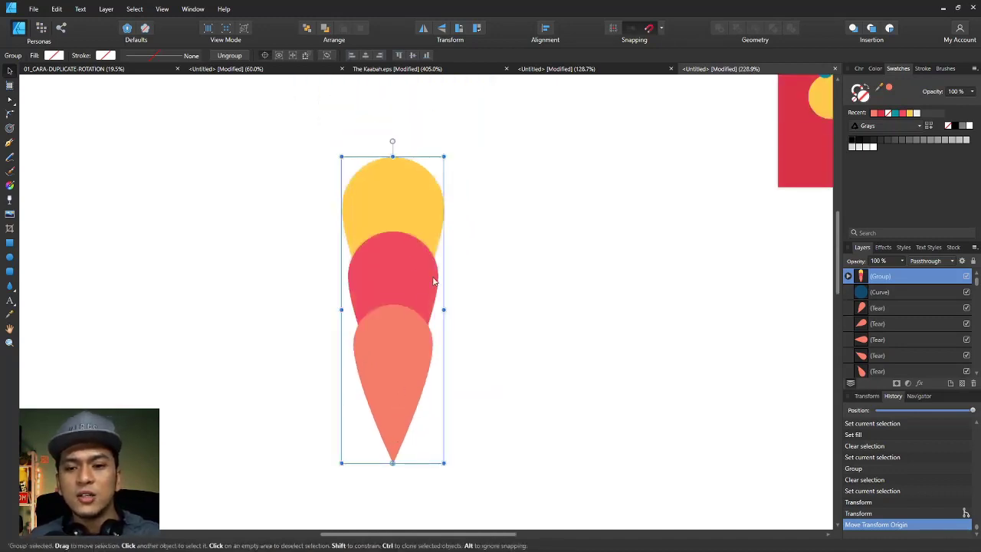
# Duplicate the petal group in place and rotate the copy 30° counterclockwise about its bottom tip
pyautogui.hotkey('ctrl', 'j')
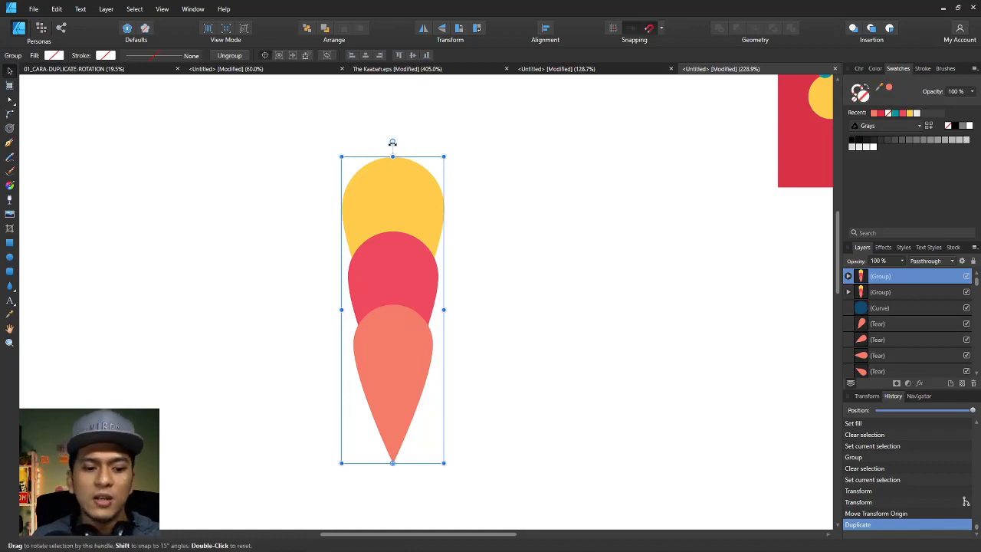
pyautogui.moveTo(392, 142); pyautogui.dragTo(351, 158)
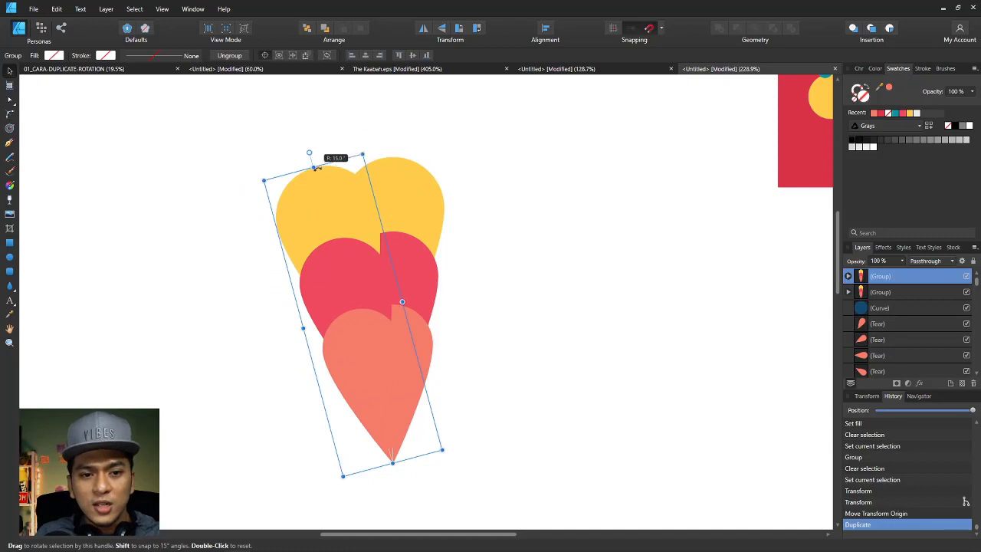
pyautogui.moveTo(301, 177); pyautogui.dragTo(269, 185)
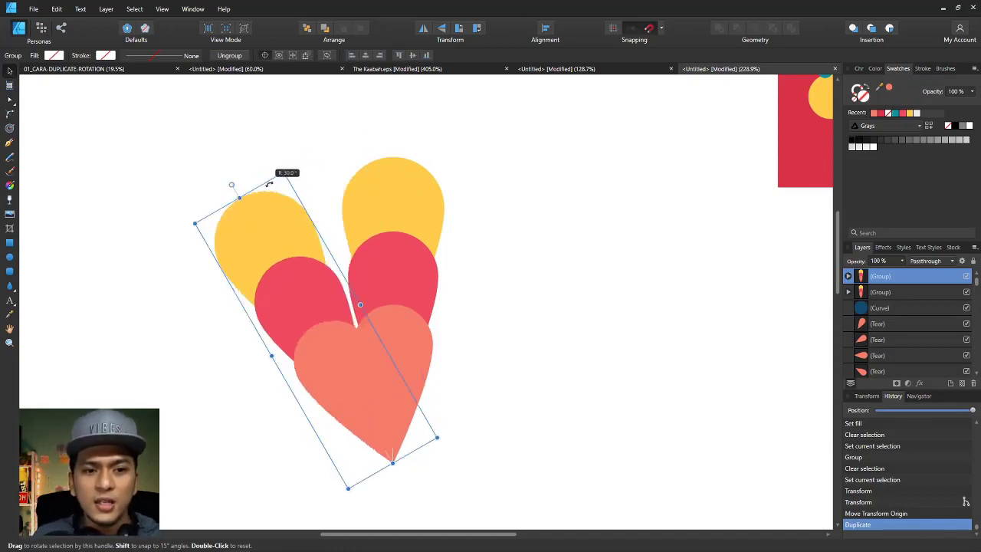
pyautogui.moveTo(269, 185); pyautogui.dragTo(270, 184)
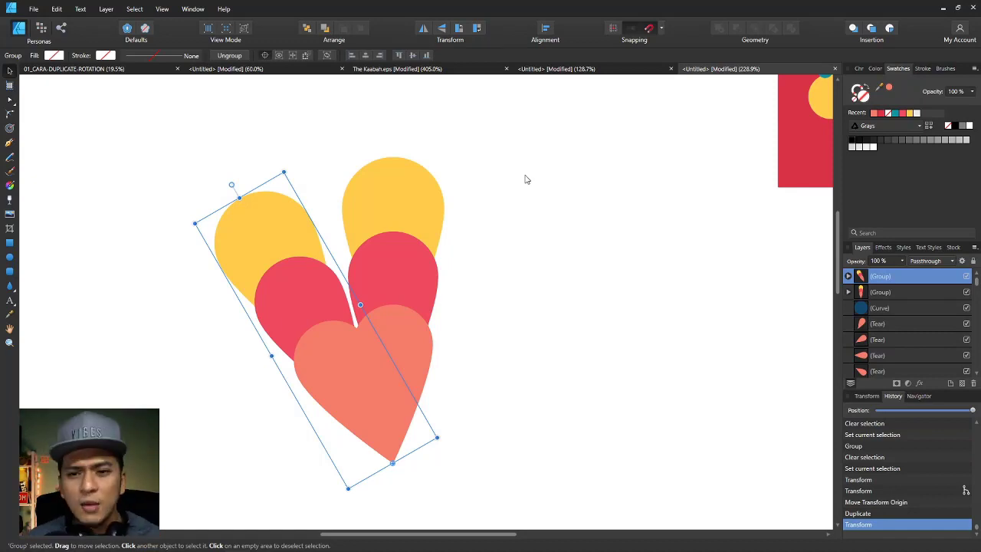
# Repeat the rotated duplication until twelve petal groups close the full flower, and clear the selection
pyautogui.scroll(-2, 689, 236)
pyautogui.hotkey('ctrl', 'j')
pyautogui.hotkey('ctrl', 'j')
pyautogui.hotkey('ctrl', 'j')
pyautogui.hotkey('ctrl', 'j')
pyautogui.hotkey('ctrl', 'j')
pyautogui.hotkey('ctrl', 'j')
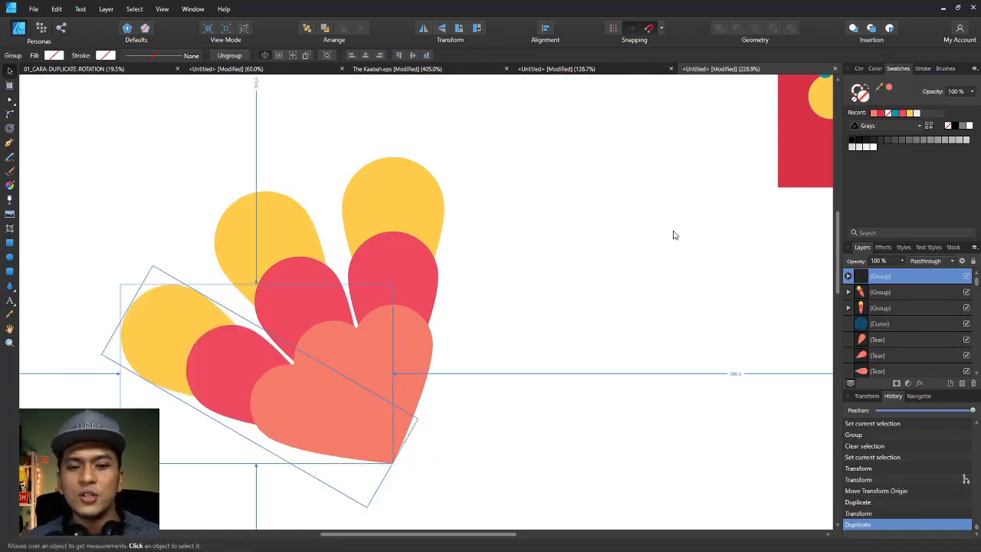
pyautogui.scroll(-2, 631, 235)
pyautogui.hotkey('ctrl', 'j')
pyautogui.hotkey('ctrl', 'j')
pyautogui.hotkey('ctrl', 'j')
pyautogui.hotkey('ctrl', 'j')
pyautogui.hotkey('ctrl', 'j')
pyautogui.hotkey('ctrl', 'j')
pyautogui.hotkey('ctrl', 'j')
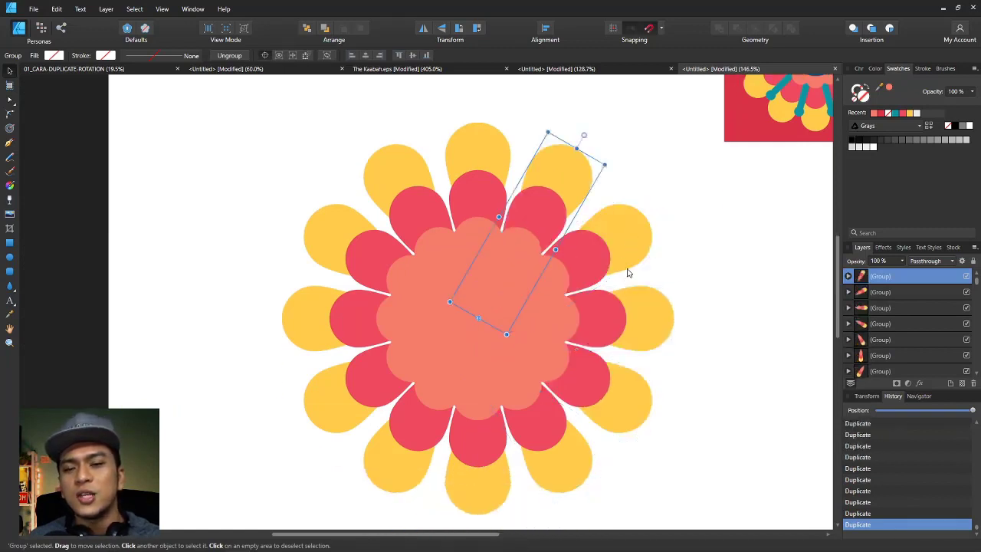
pyautogui.click(631, 147)
pyautogui.hscroll(5, 412, 175)
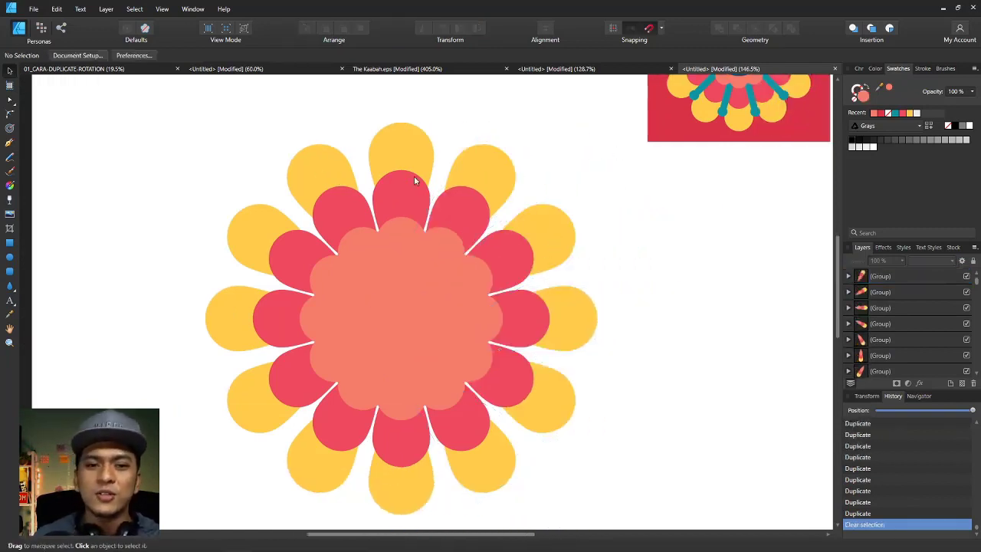
# Draw a straight vertical line with the Pen tool from the uppermost pinkish-red petal down to the flower's centre
pyautogui.scroll(-2, 414, 176)
pyautogui.scroll(1, 429, 184)
pyautogui.scroll(2, 582, 253)
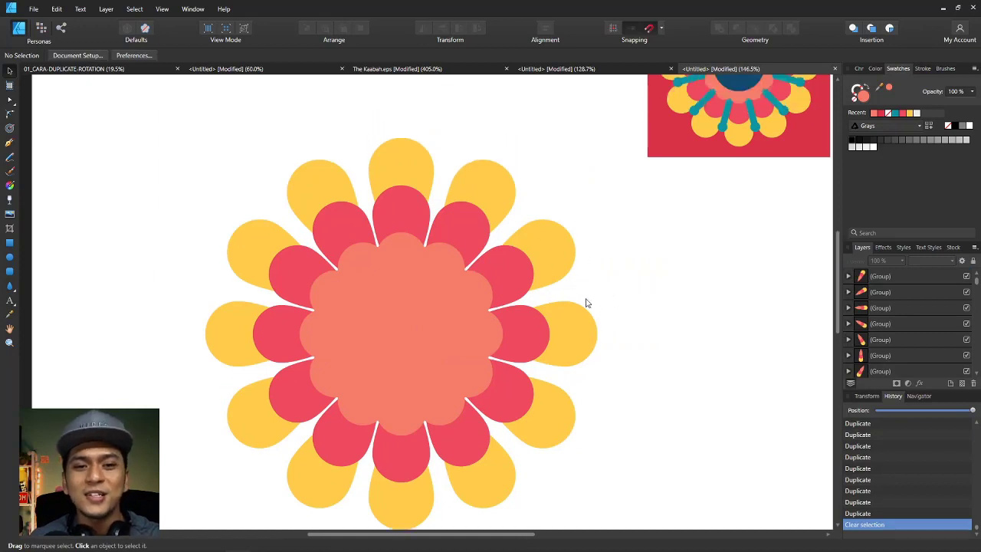
pyautogui.click(14, 143)
pyautogui.scroll(3, 326, 240)
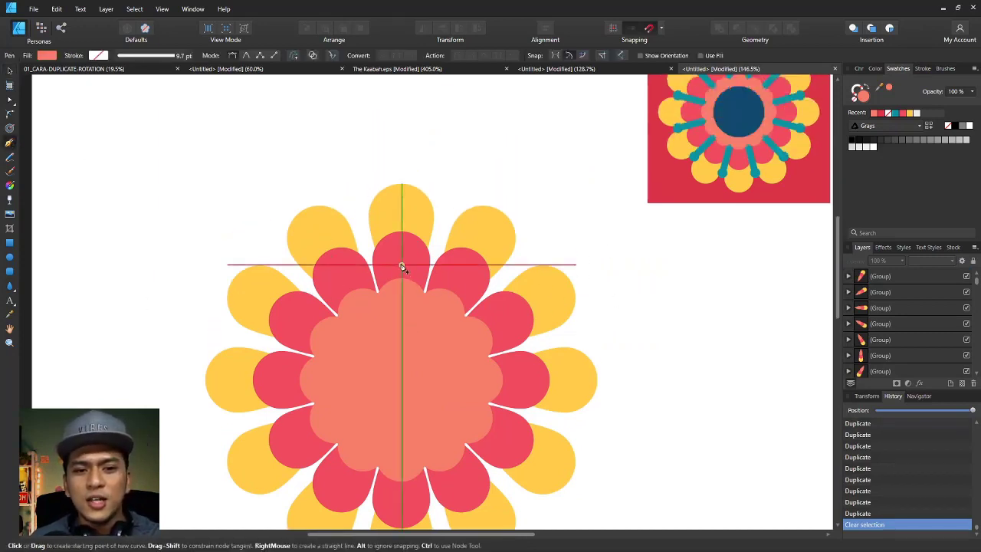
pyautogui.click(402, 266)
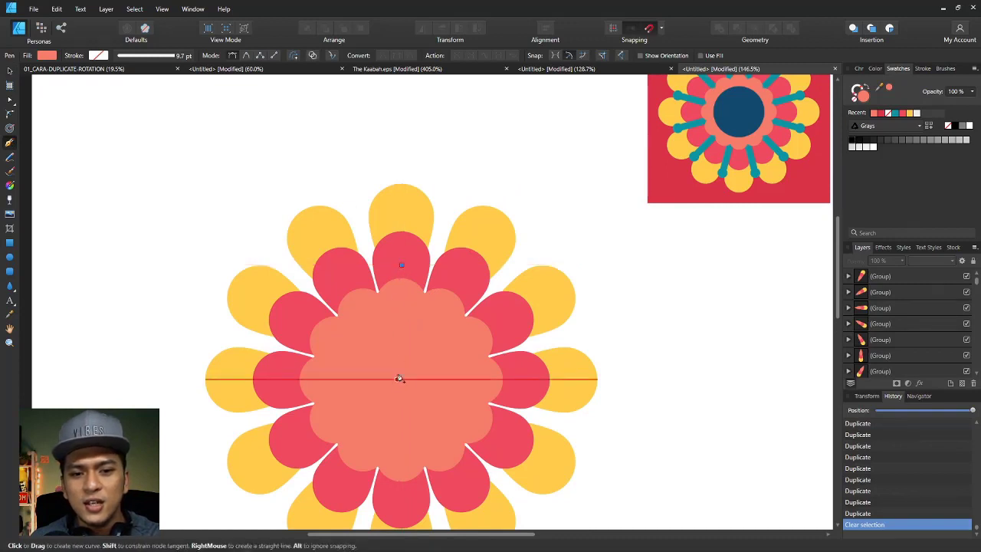
pyautogui.click(403, 380)
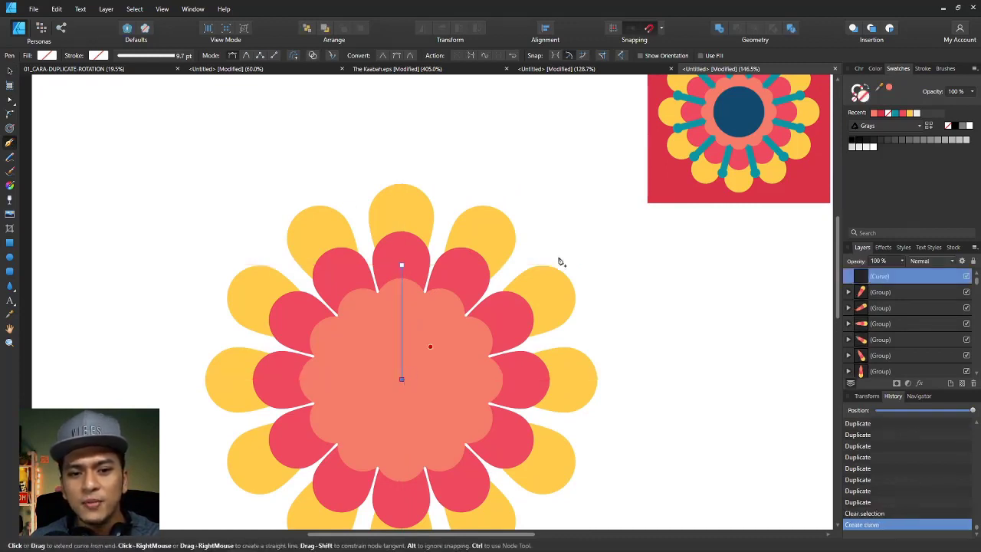
# Give the vertical line a teal stroke with no fill and set its stroke width to 6.6 pt
pyautogui.click(895, 114)
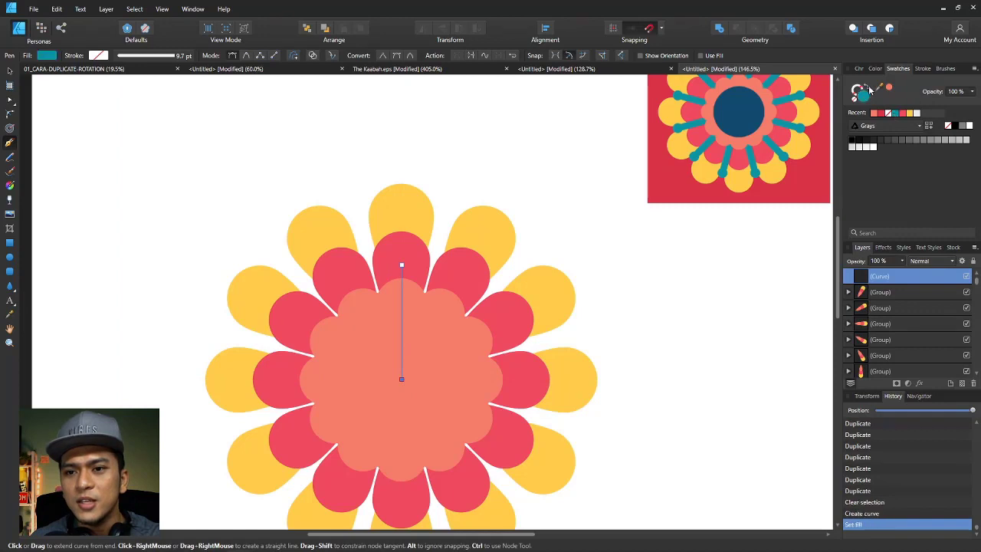
pyautogui.click(868, 87)
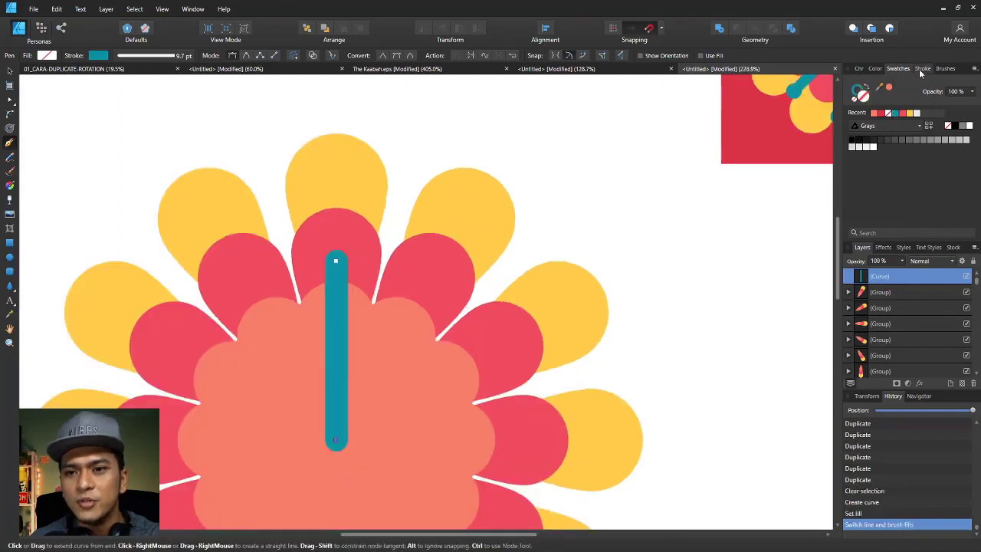
pyautogui.click(922, 69)
pyautogui.moveTo(903, 100); pyautogui.dragTo(896, 101)
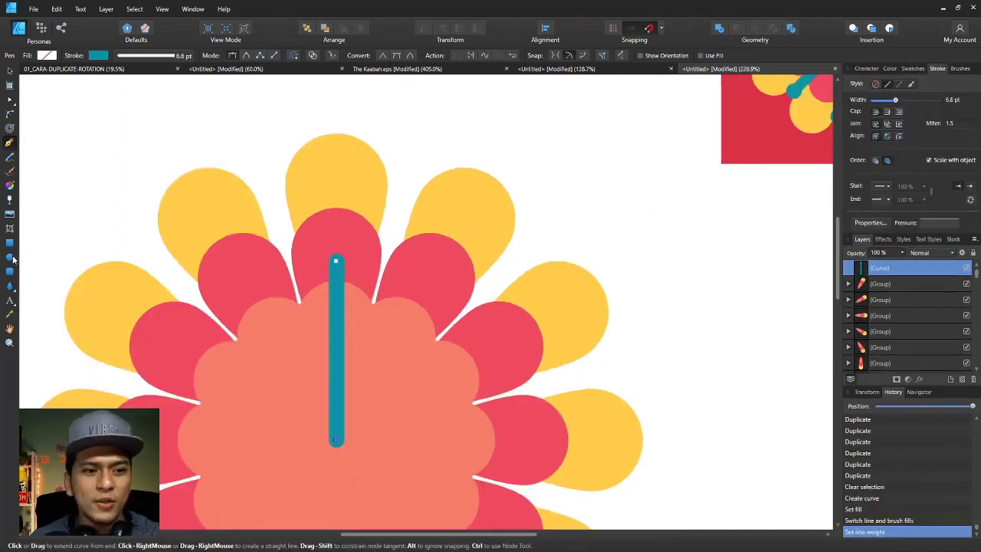
# Draw a small circle with a teal fill and no stroke, and centre it on the upper end of the teal line
pyautogui.click(11, 258)
pyautogui.moveTo(338, 239); pyautogui.dragTo(350, 226)
pyautogui.click(889, 69)
pyautogui.click(866, 88)
pyautogui.click(9, 71)
pyautogui.scroll(3, 348, 191)
pyautogui.moveTo(335, 308); pyautogui.dragTo(352, 260)
pyautogui.scroll(-4, 355, 230)
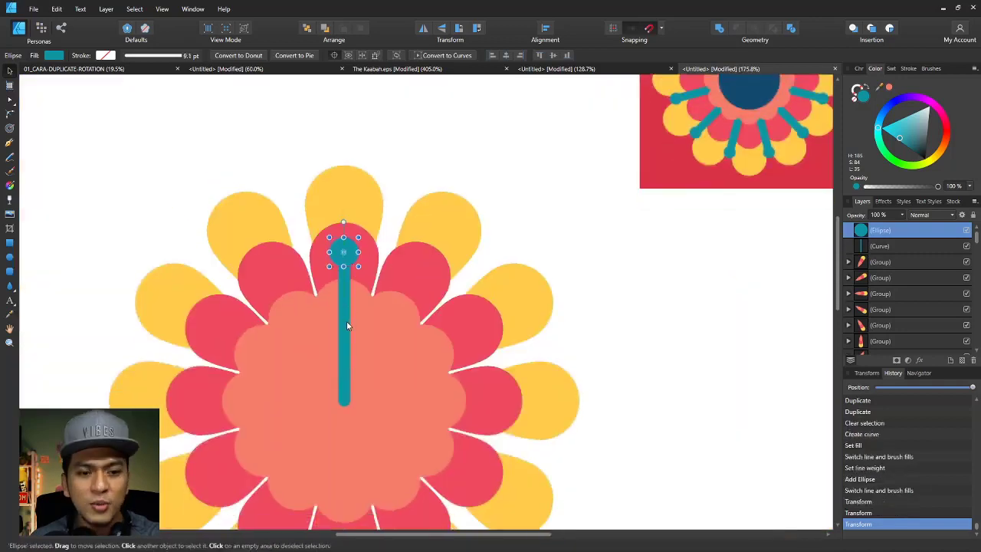
# Group the teal circle with the teal line to form one stamen
pyautogui.keyDown('shift'); pyautogui.click(345, 321); pyautogui.keyUp('shift')
pyautogui.hotkey('ctrl', 'g')
pyautogui.scroll(-3, 337, 268)
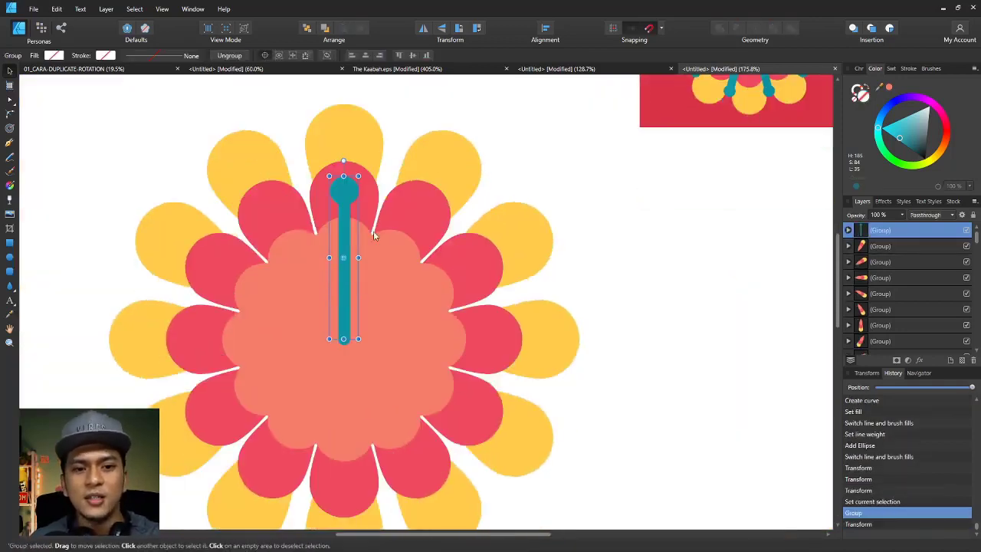
pyautogui.scroll(5, 350, 315)
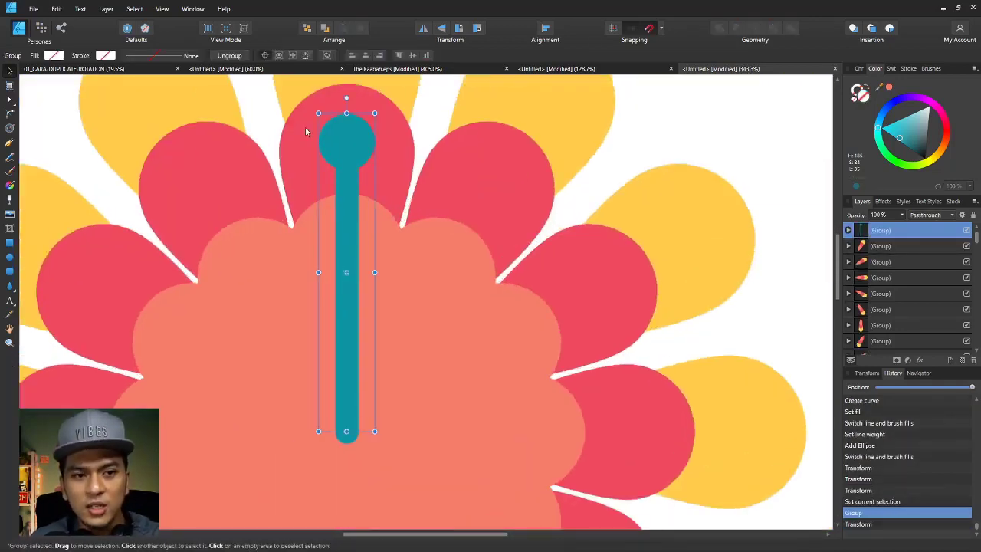
# Set the stamen group's transform origin at its lower end, duplicate it, and rotate the copy counter-clockwise onto the neighbouring petal
pyautogui.moveTo(346, 272); pyautogui.dragTo(347, 433)
pyautogui.scroll(-2, 345, 325)
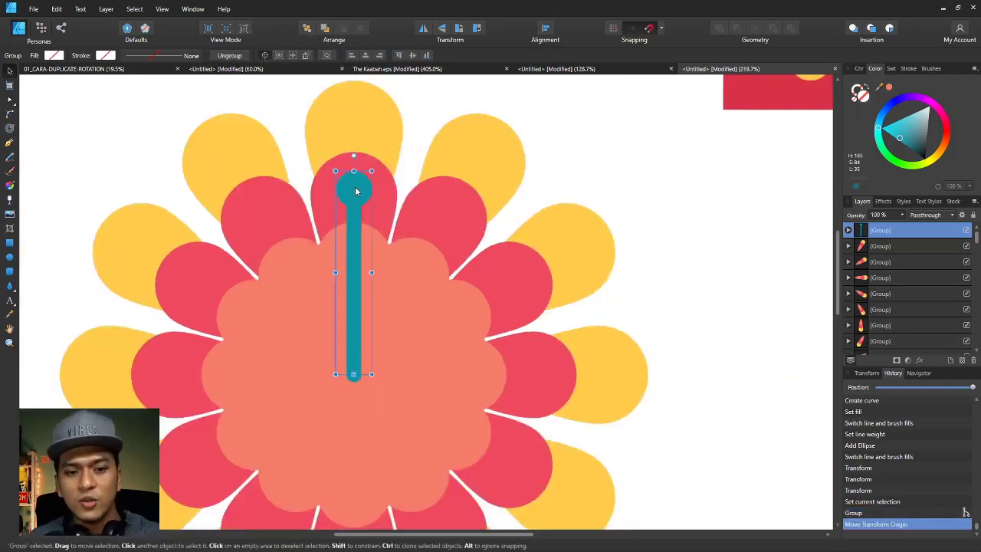
pyautogui.hotkey('ctrl', 'j')
pyautogui.moveTo(353, 156); pyautogui.dragTo(244, 184)
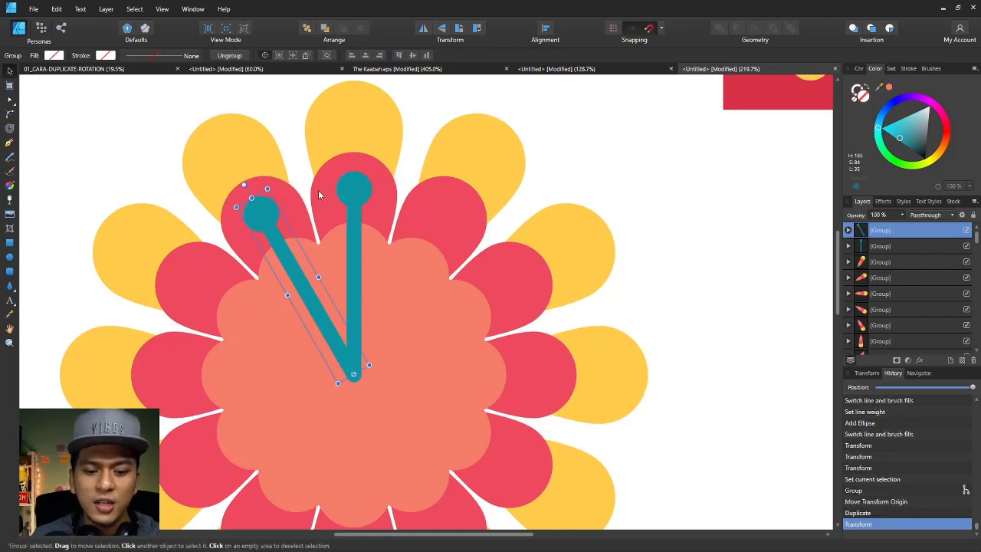
# Repeat the rotated duplication of the stamen around the flower until each of the twelve petals carries one
pyautogui.hotkey('ctrl', 'j')
pyautogui.hotkey('ctrl', 'j')
pyautogui.hotkey('ctrl', 'j')
pyautogui.hotkey('ctrl', 'j')
pyautogui.hotkey('ctrl', 'j')
pyautogui.hotkey('ctrl', 'j')
pyautogui.hotkey('ctrl', 'j')
pyautogui.hotkey('ctrl', 'j')
pyautogui.hotkey('ctrl', 'j')
pyautogui.hotkey('ctrl', 'j')
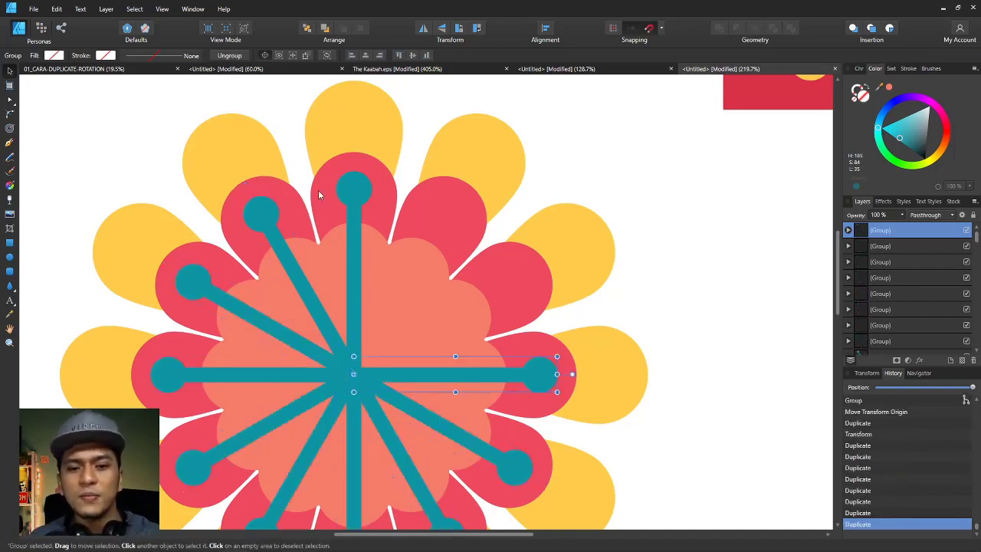
# Select all twelve teal stamens and group them, undoing a stray move of the new group
pyautogui.scroll(-2, 341, 161)
pyautogui.keyDown('shift'); pyautogui.click(353, 146); pyautogui.keyUp('shift')
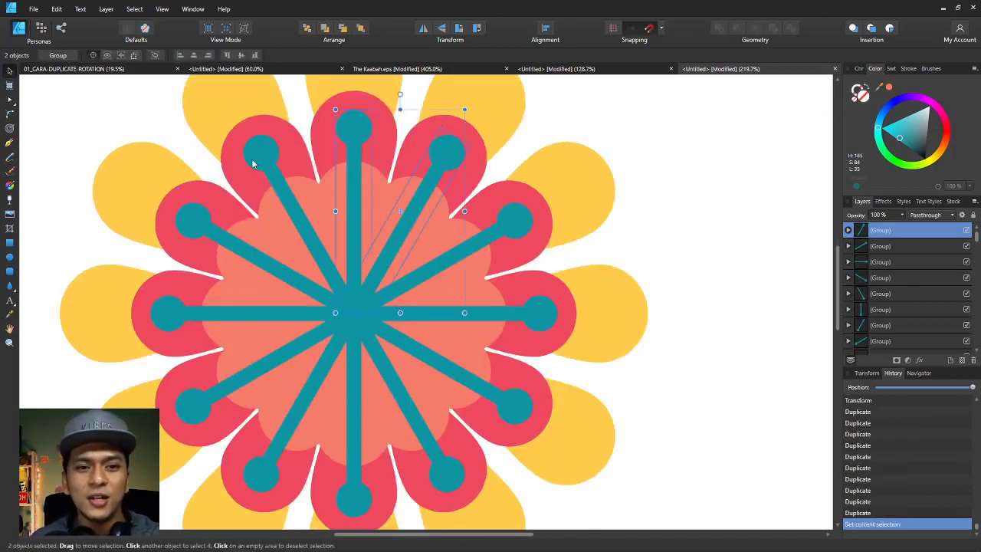
pyautogui.keyDown('shift'); pyautogui.click(205, 220); pyautogui.keyUp('shift')
pyautogui.keyDown('shift'); pyautogui.click(175, 309); pyautogui.keyUp('shift')
pyautogui.keyDown('shift'); pyautogui.click(181, 403); pyautogui.keyUp('shift')
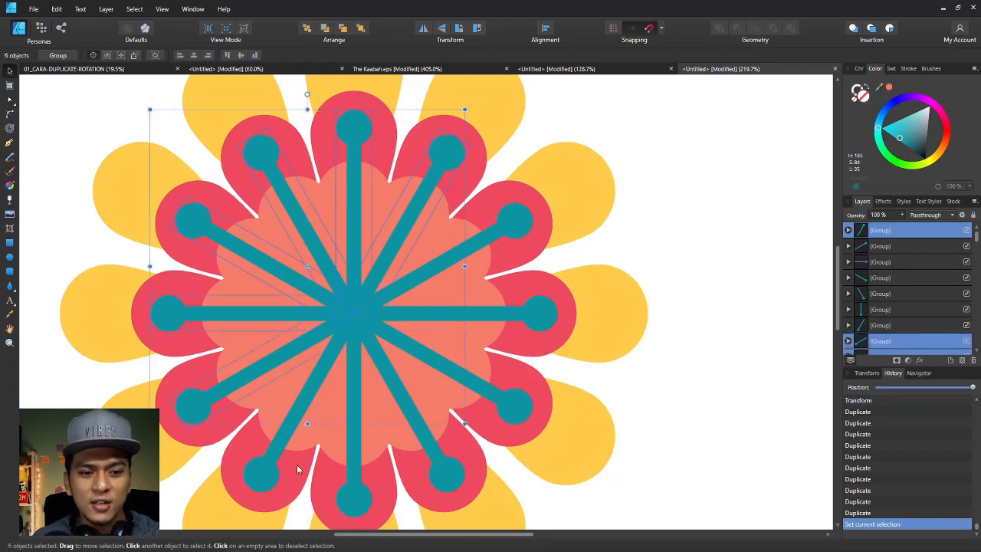
pyautogui.keyDown('shift'); pyautogui.click(268, 479); pyautogui.keyUp('shift')
pyautogui.keyDown('shift'); pyautogui.click(344, 498); pyautogui.keyUp('shift')
pyautogui.keyDown('shift'); pyautogui.click(450, 485); pyautogui.keyUp('shift')
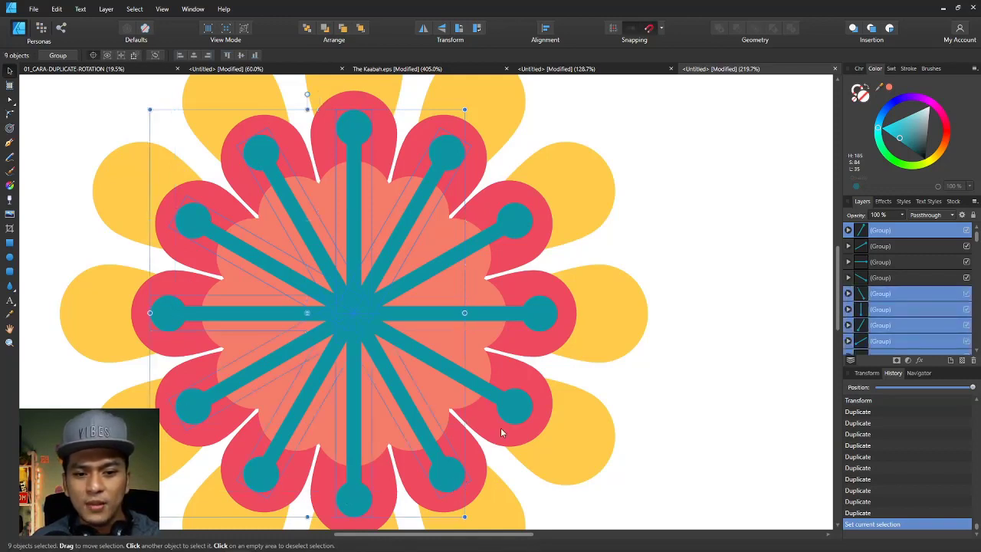
pyautogui.keyDown('shift'); pyautogui.click(501, 427); pyautogui.keyUp('shift')
pyautogui.keyDown('shift'); pyautogui.click(547, 323); pyautogui.keyUp('shift')
pyautogui.keyDown('shift'); pyautogui.click(506, 224); pyautogui.keyUp('shift')
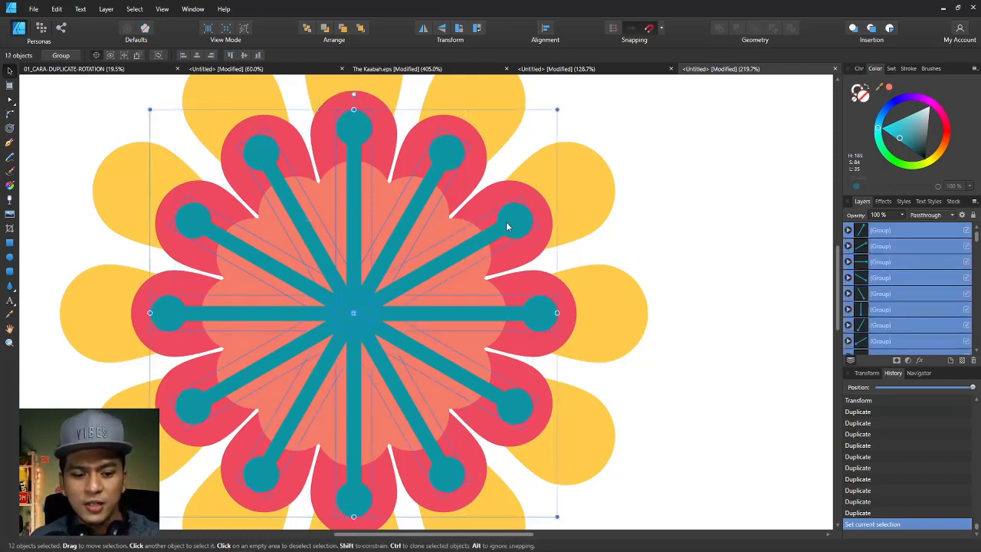
pyautogui.hotkey('ctrl', 'g')
pyautogui.moveTo(389, 283); pyautogui.dragTo(358, 267)
pyautogui.hotkey('ctrl', 'z')
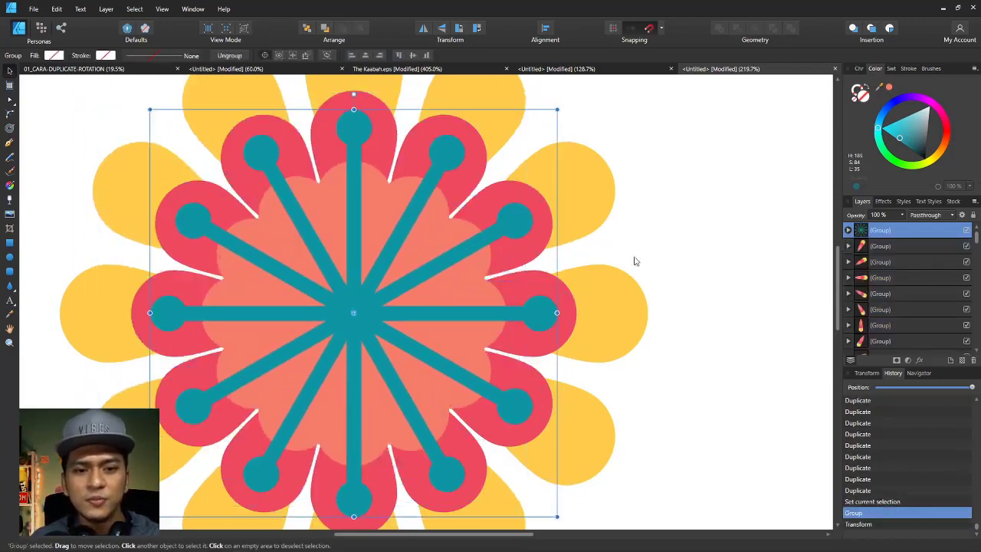
# Lock the group of twelve teal stamens and clear the selection
pyautogui.click(480, 288)
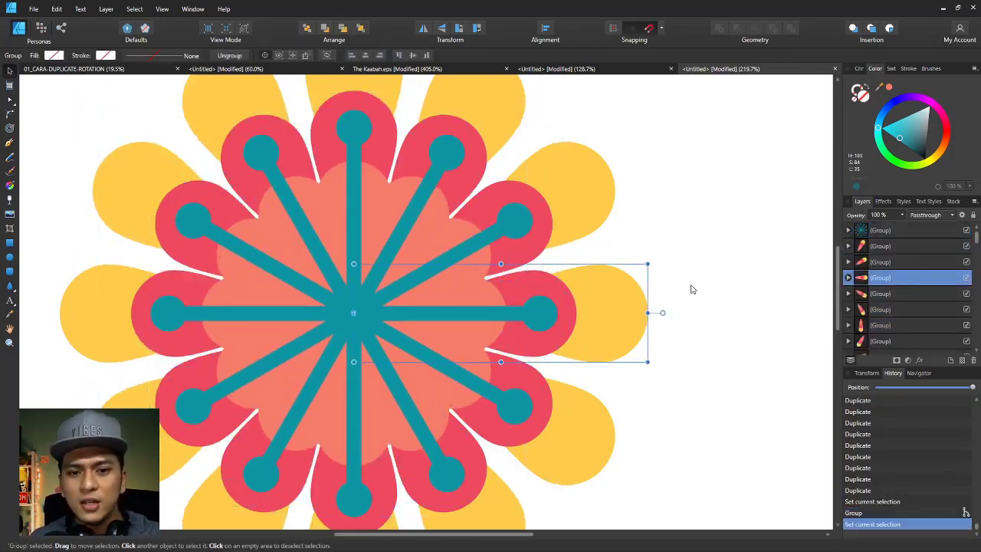
pyautogui.click(353, 296)
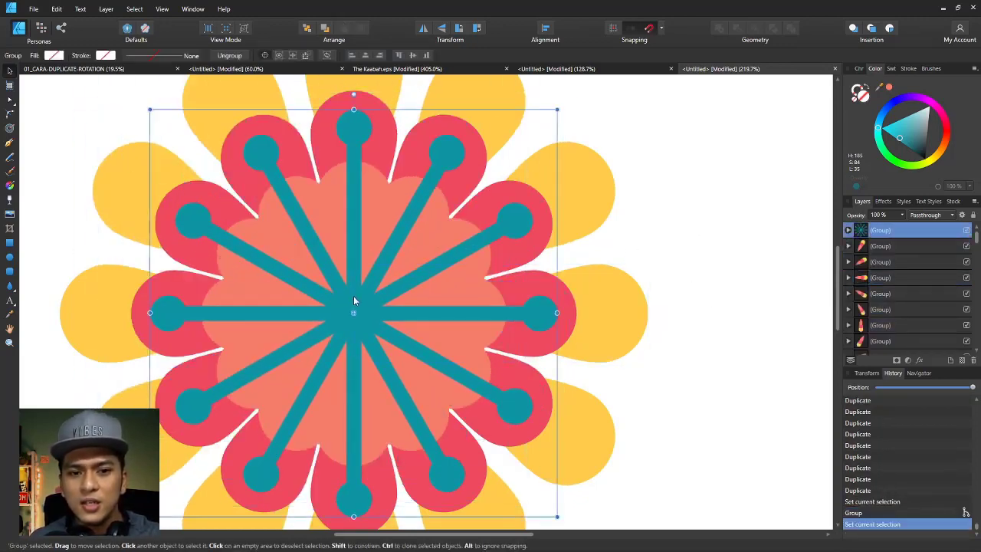
pyautogui.click(974, 218)
pyautogui.click(458, 255)
# Try moving a petal group out from beneath the locked stamens, and undo the move
pyautogui.click(436, 265)
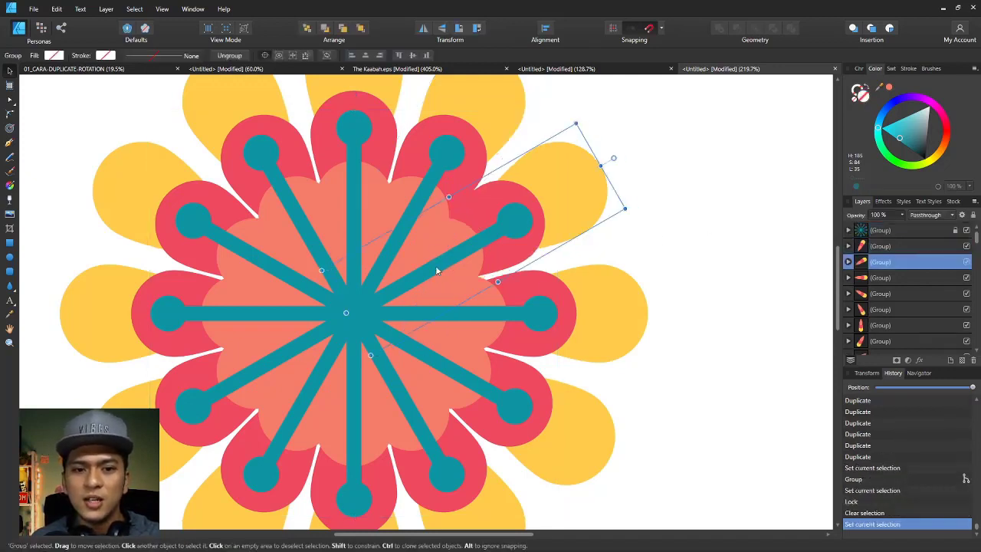
pyautogui.moveTo(436, 270); pyautogui.dragTo(626, 233)
pyautogui.hotkey('ctrl', 'z')
# Select all twelve petal groups around the flower and ungroup them all into separate teardrop shapes
pyautogui.scroll(-4, 714, 319)
pyautogui.scroll(1, 757, 343)
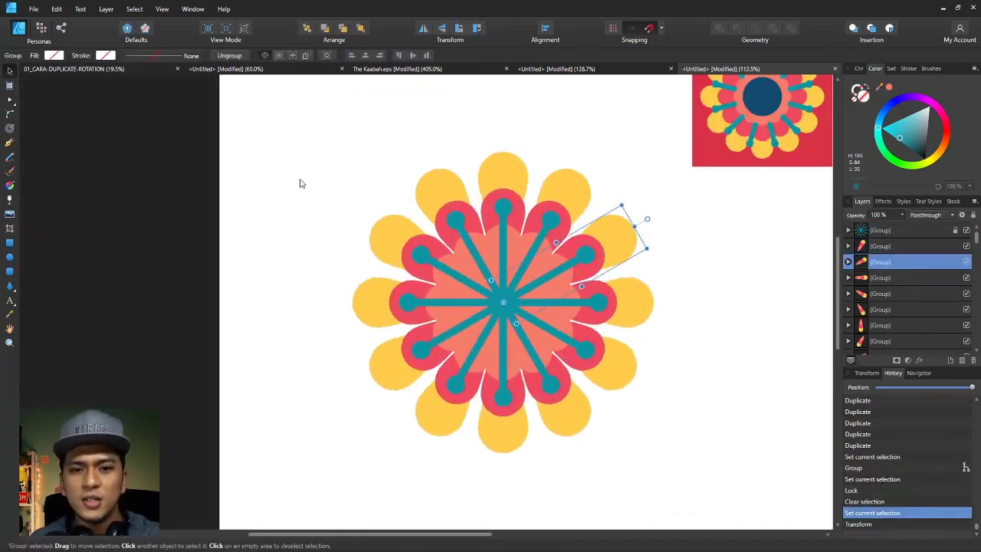
pyautogui.moveTo(319, 130); pyautogui.dragTo(680, 467)
pyautogui.scroll(3, 628, 373)
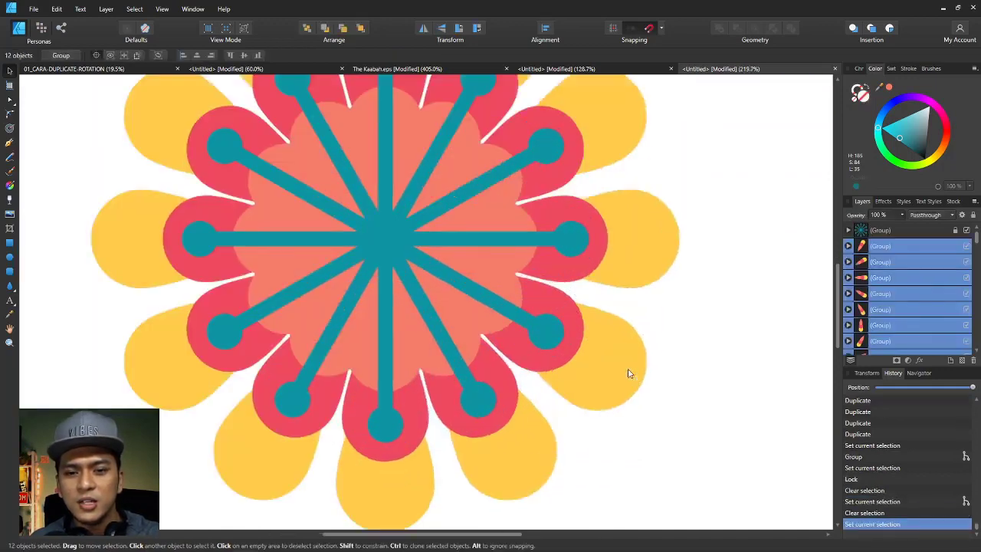
pyautogui.scroll(1, 512, 340)
pyautogui.rightClick(488, 339)
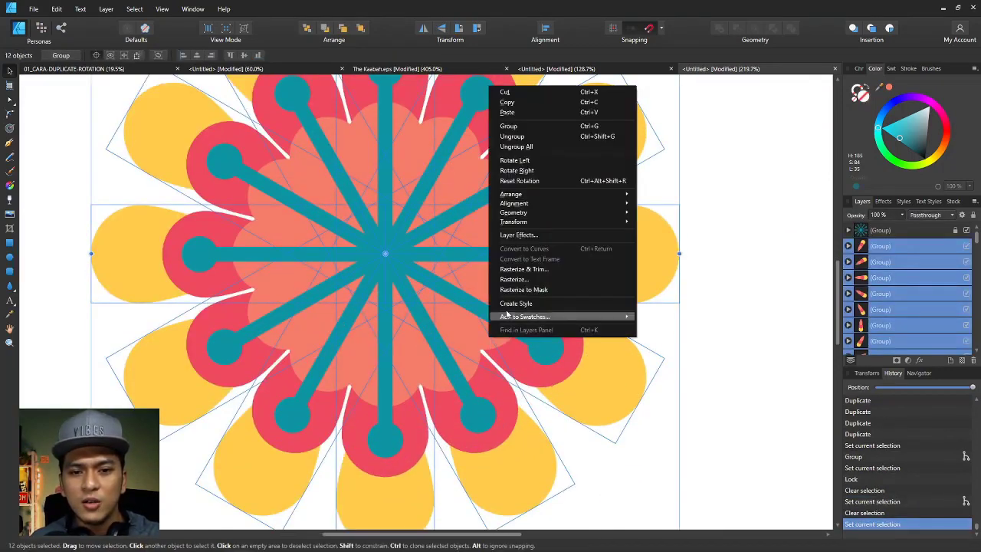
pyautogui.moveTo(530, 198)
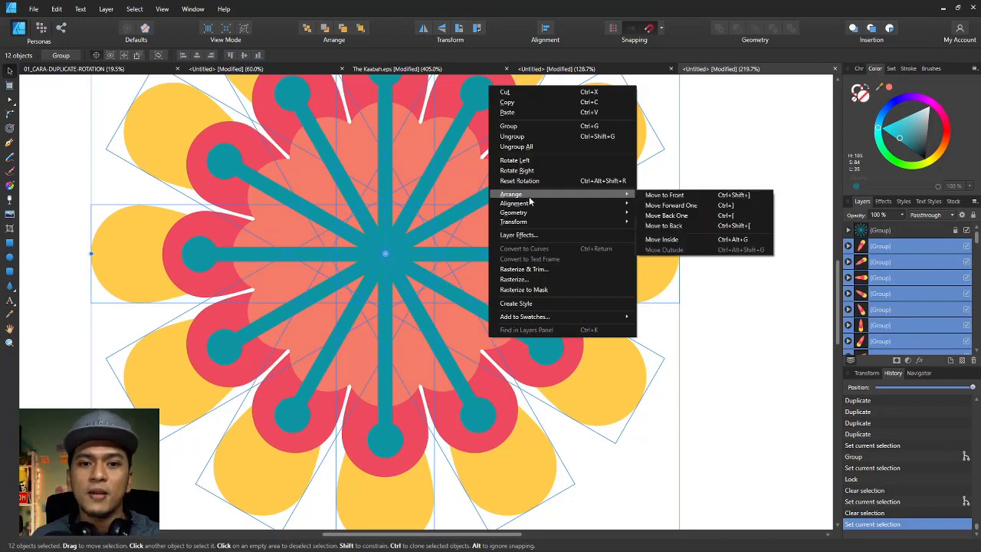
pyautogui.click(531, 147)
pyautogui.scroll(-2, 564, 208)
pyautogui.click(669, 212)
pyautogui.scroll(2, 531, 231)
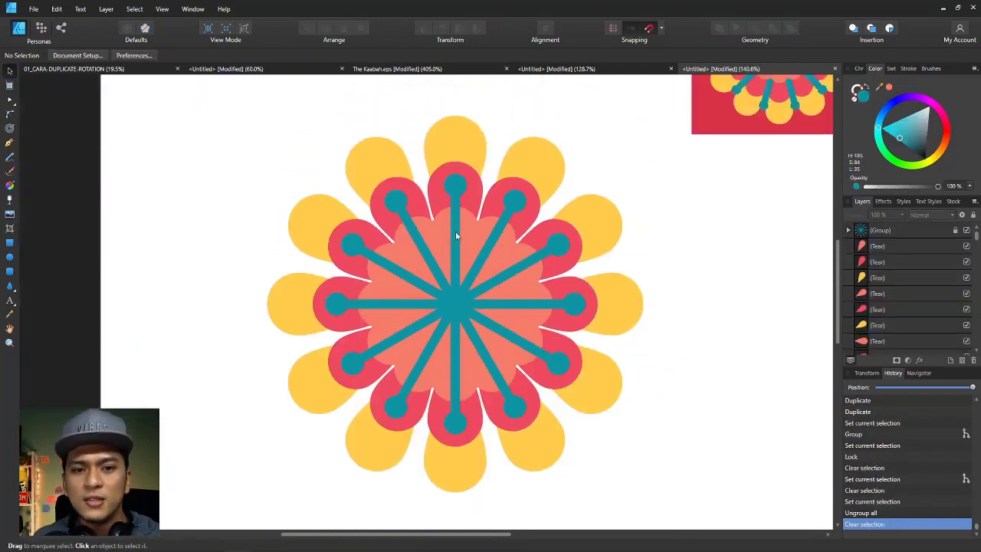
# Select the twelve innermost salmon petals and move them to the front, above the teal stamens
pyautogui.scroll(2, 454, 234)
pyautogui.click(436, 228)
pyautogui.keyDown('shift'); pyautogui.click(412, 229); pyautogui.keyUp('shift')
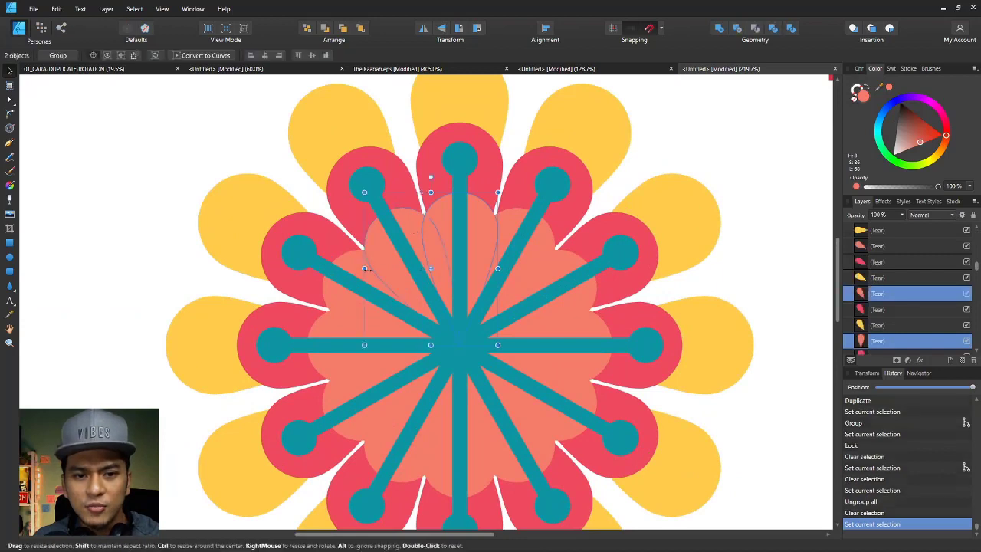
pyautogui.keyDown('shift'); pyautogui.click(349, 270); pyautogui.keyUp('shift')
pyautogui.keyDown('shift'); pyautogui.click(333, 328); pyautogui.keyUp('shift')
pyautogui.keyDown('shift'); pyautogui.click(338, 393); pyautogui.keyUp('shift')
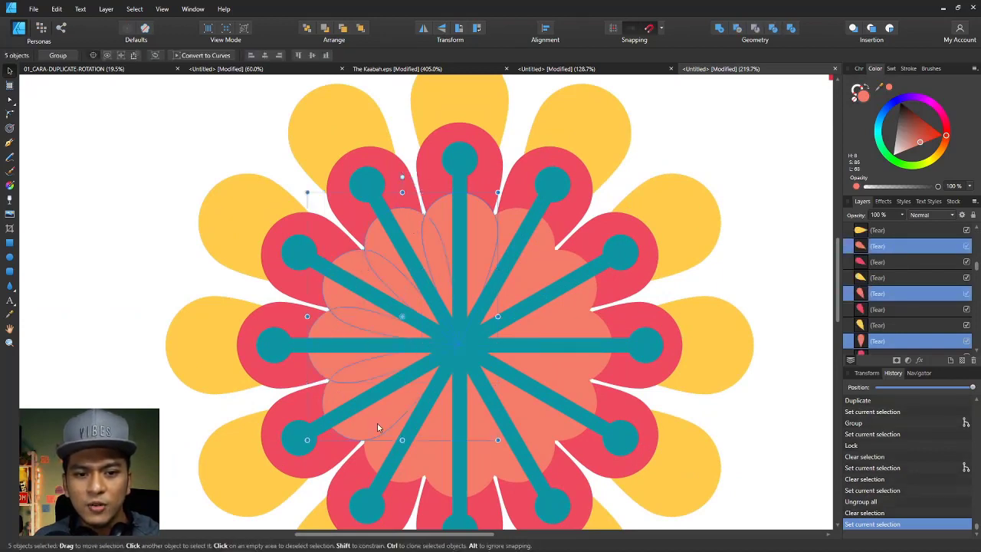
pyautogui.keyDown('shift'); pyautogui.click(473, 477); pyautogui.keyUp('shift')
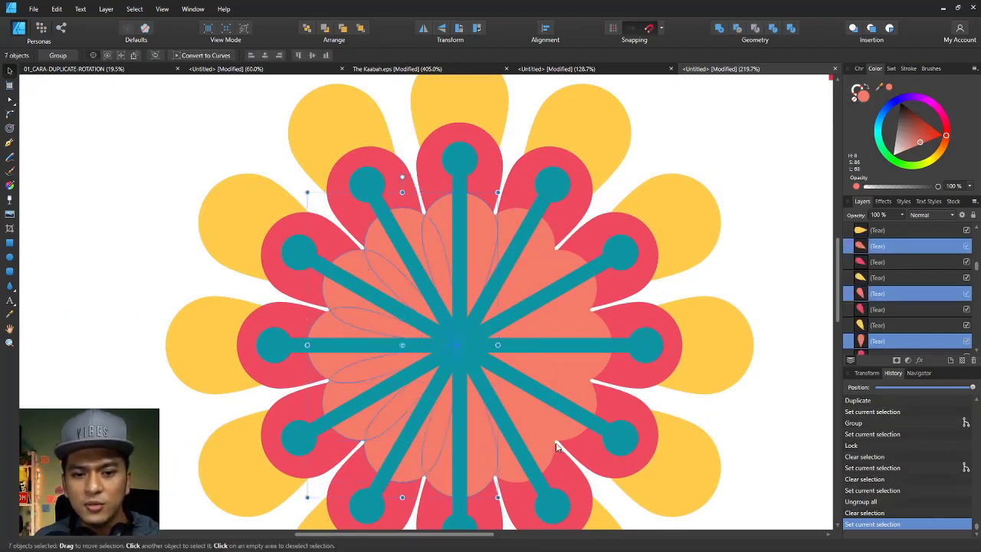
pyautogui.keyDown('shift'); pyautogui.click(553, 414); pyautogui.keyUp('shift')
pyautogui.keyDown('shift'); pyautogui.click(568, 342); pyautogui.keyUp('shift')
pyautogui.keyDown('shift'); pyautogui.click(550, 266); pyautogui.keyUp('shift')
pyautogui.keyDown('shift'); pyautogui.click(539, 254); pyautogui.keyUp('shift')
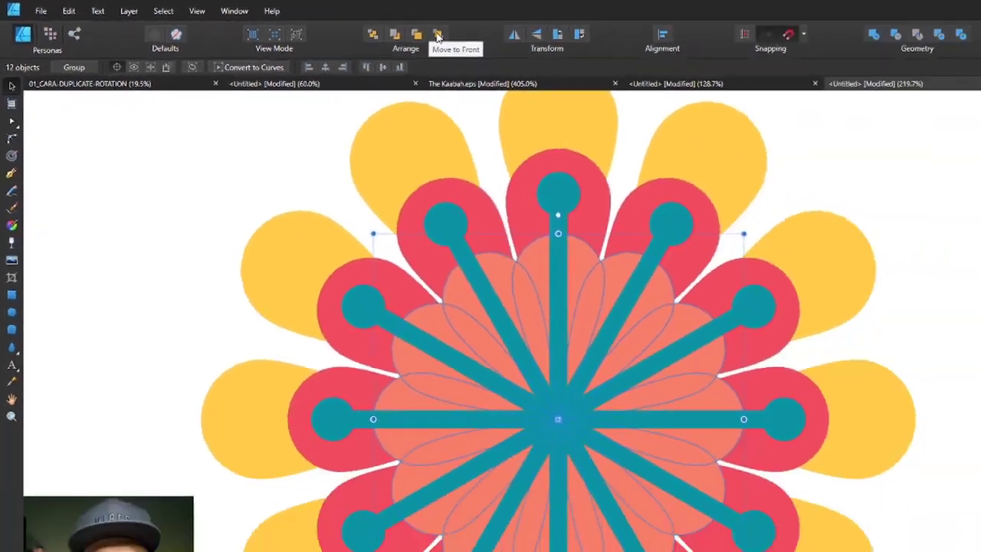
pyautogui.click(437, 36)
pyautogui.scroll(-1, 409, 217)
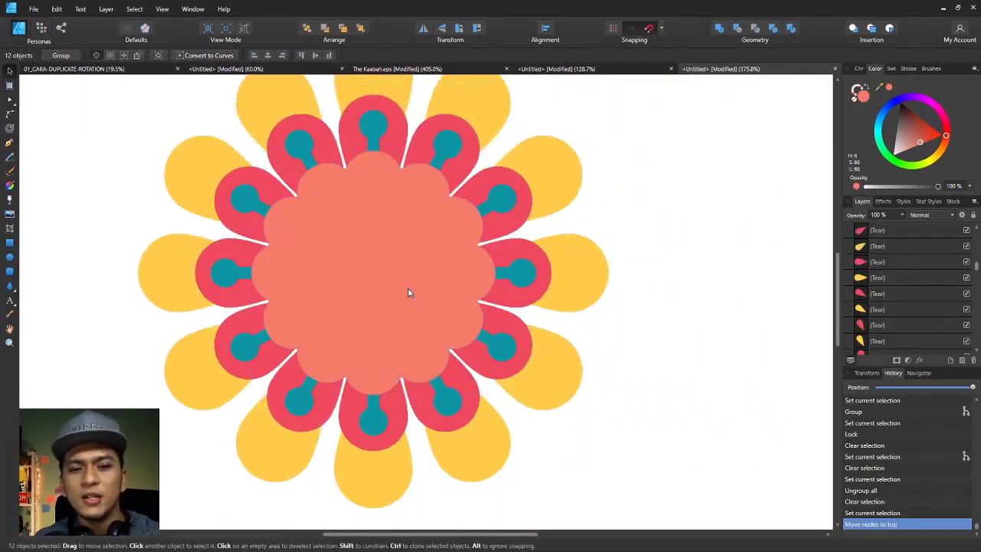
pyautogui.scroll(1, 409, 292)
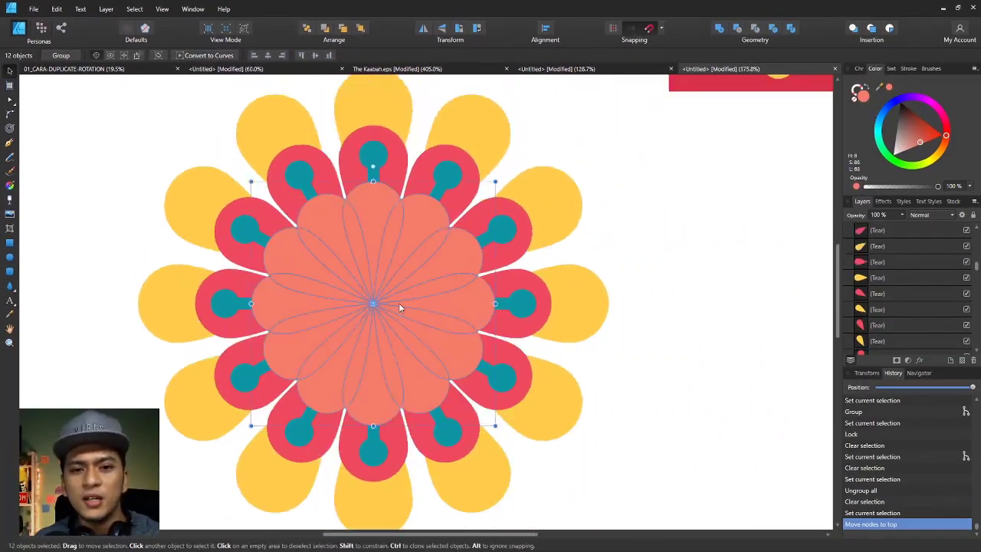
pyautogui.click(668, 264)
# Unlock the teal stamen group and select it
pyautogui.scroll(1, 942, 253)
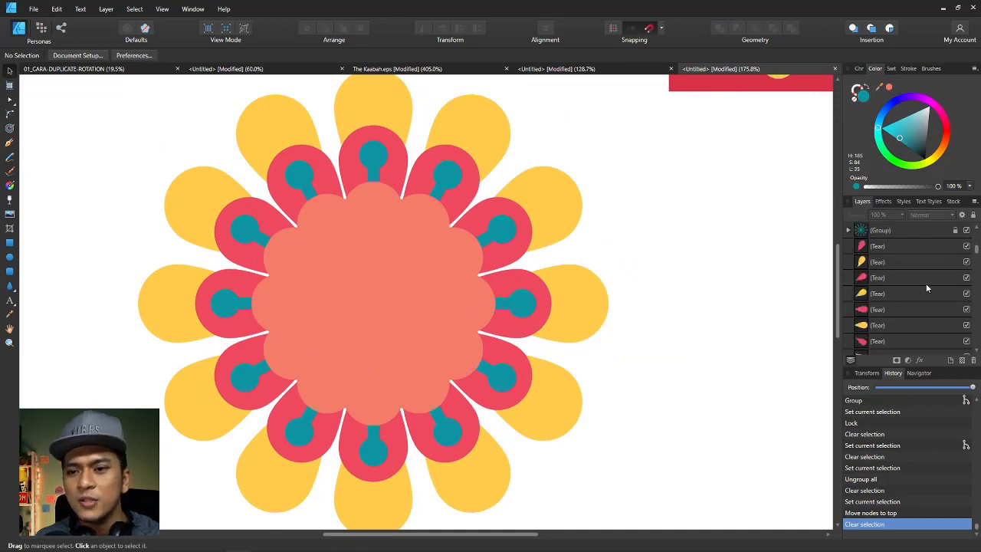
pyautogui.click(956, 231)
pyautogui.click(455, 179)
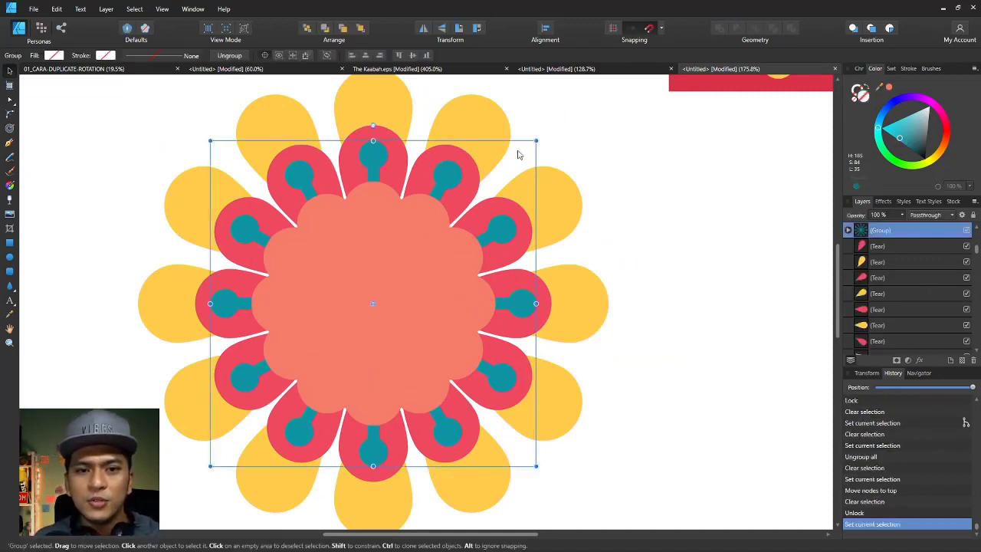
# Try enlarging the stamen group from its upper corner without keeping it centred, and undo the resizing
pyautogui.moveTo(536, 141); pyautogui.dragTo(567, 136)
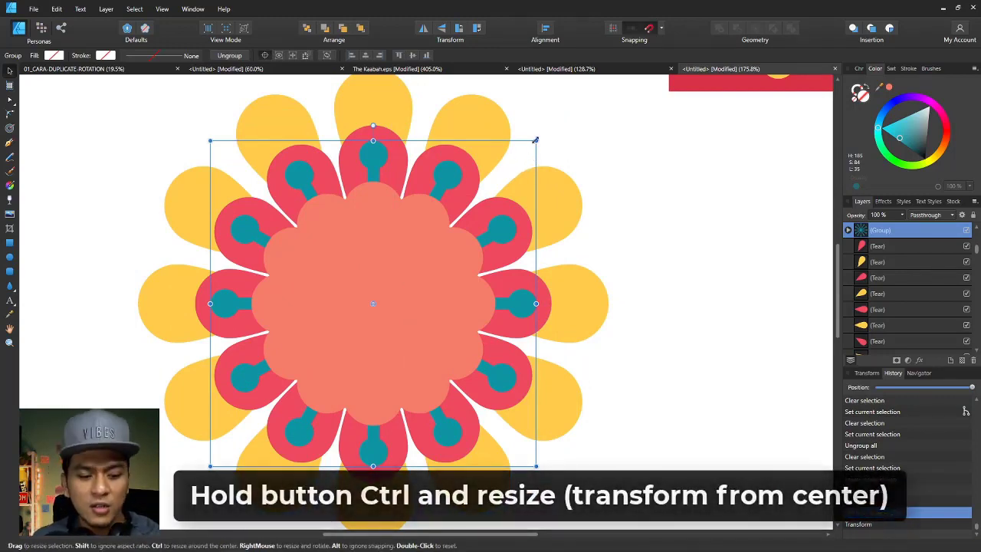
pyautogui.scroll(-1, 534, 153)
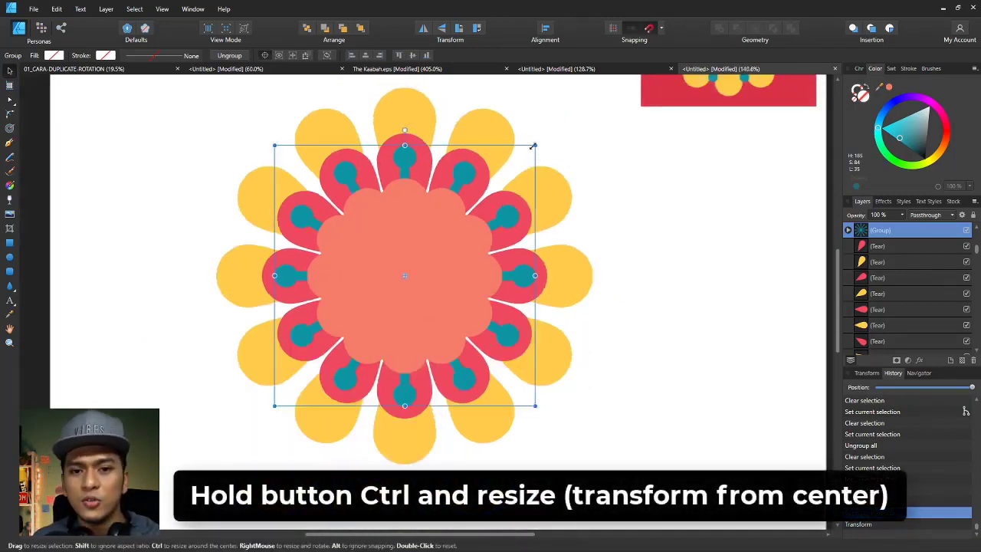
pyautogui.moveTo(534, 146); pyautogui.dragTo(623, 95)
pyautogui.hotkey('ctrl', 'z')
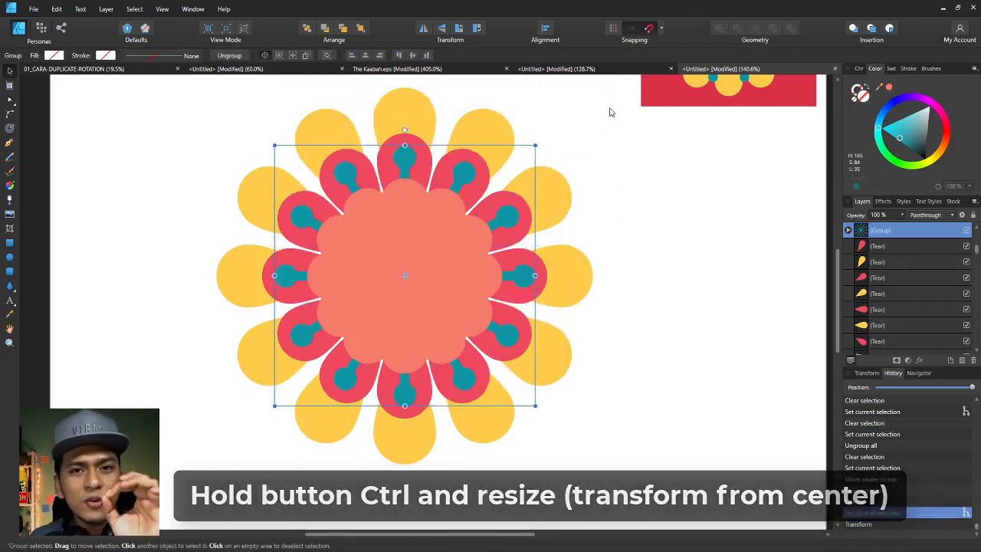
# Enlarge the stamen group about its centre so the tips reach the yellow petals, and rotate it so the stamens lie between petals
pyautogui.press('ctrl')
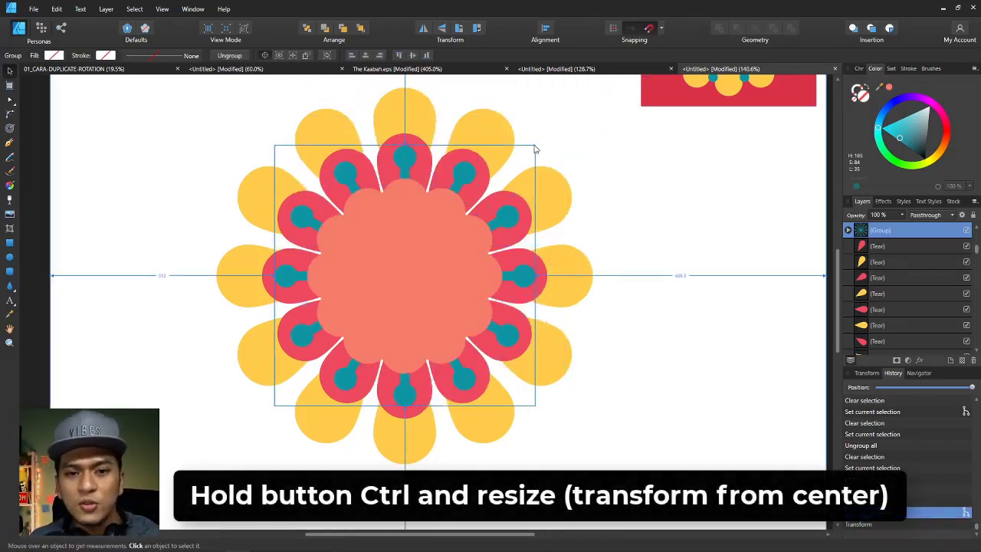
pyautogui.moveTo(534, 147); pyautogui.dragTo(563, 118)
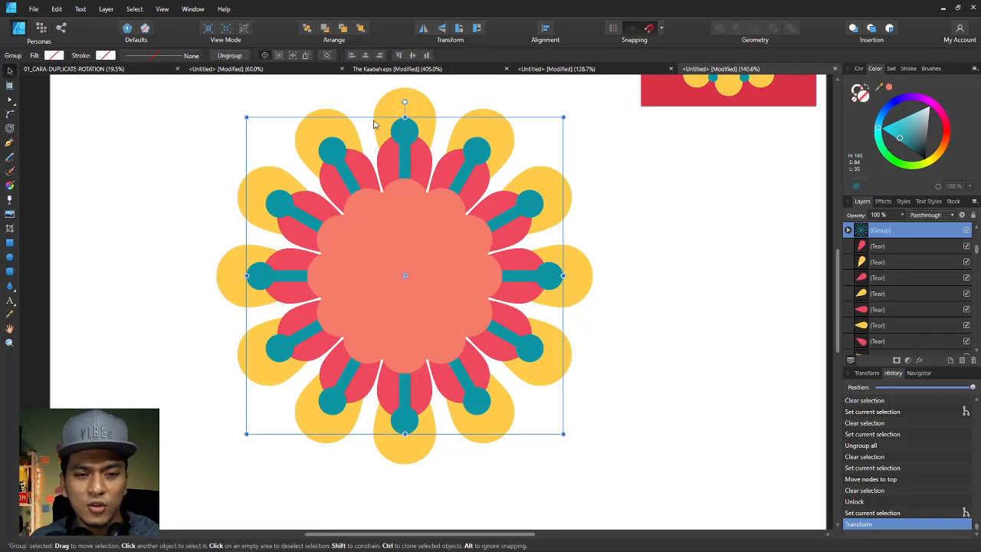
pyautogui.moveTo(380, 107); pyautogui.dragTo(369, 112)
pyautogui.click(596, 187)
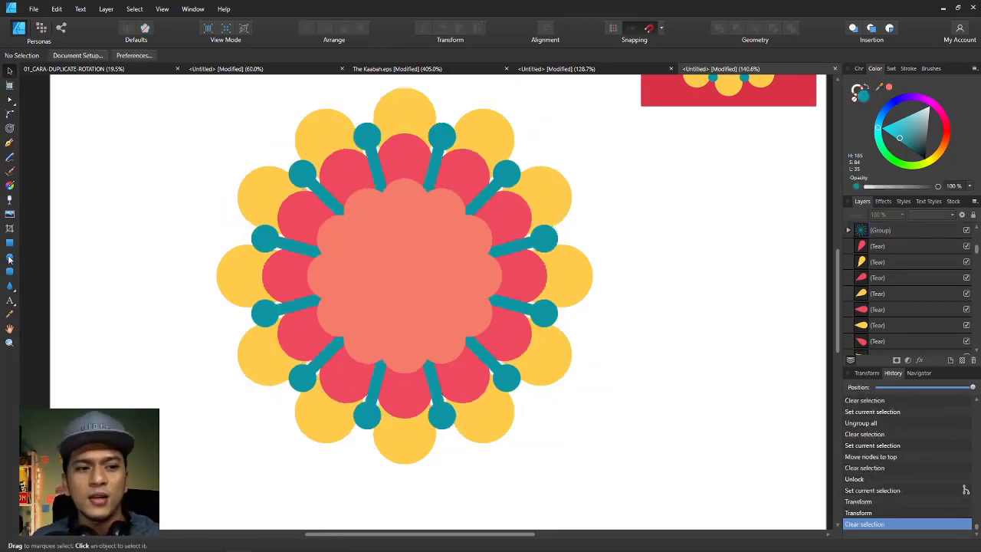
# Draw a circle from the flower's centre within the salmon petals and fill it with the dark blue sampled from the reference's centre
pyautogui.click(10, 259)
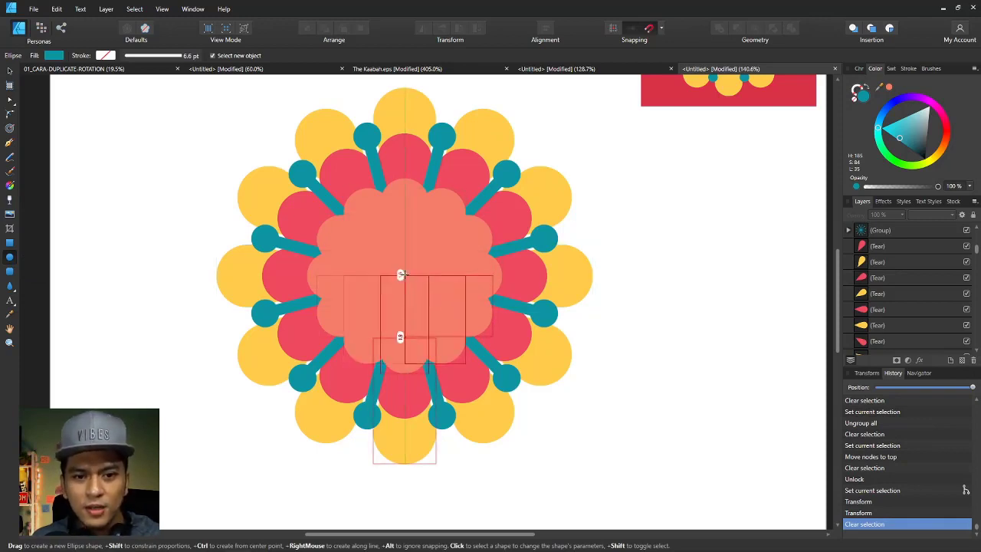
pyautogui.moveTo(400, 273); pyautogui.dragTo(488, 327)
pyautogui.scroll(3, 648, 235)
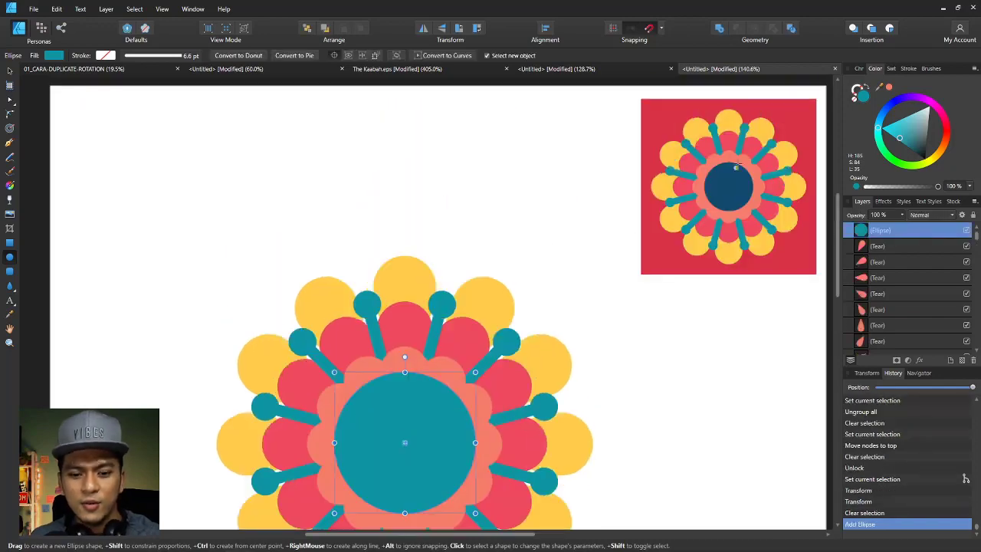
pyautogui.press('i')
pyautogui.click(733, 166)
pyautogui.scroll(-2, 584, 210)
# Select all the shapes of the finished flower, group them, and clear the selection
pyautogui.press('v')
pyautogui.scroll(-4, 150, 163)
pyautogui.moveTo(149, 143); pyautogui.dragTo(410, 345)
pyautogui.scroll(3, 264, 314)
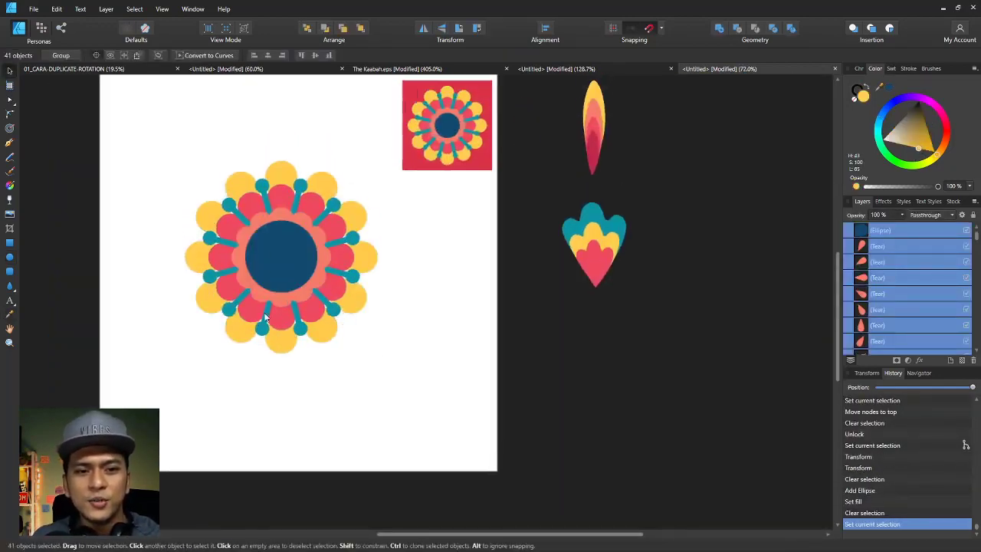
pyautogui.hotkey('ctrl', 'g')
pyautogui.click(498, 427)
pyautogui.scroll(2, 361, 331)
pyautogui.hscroll(-1, 496, 206)
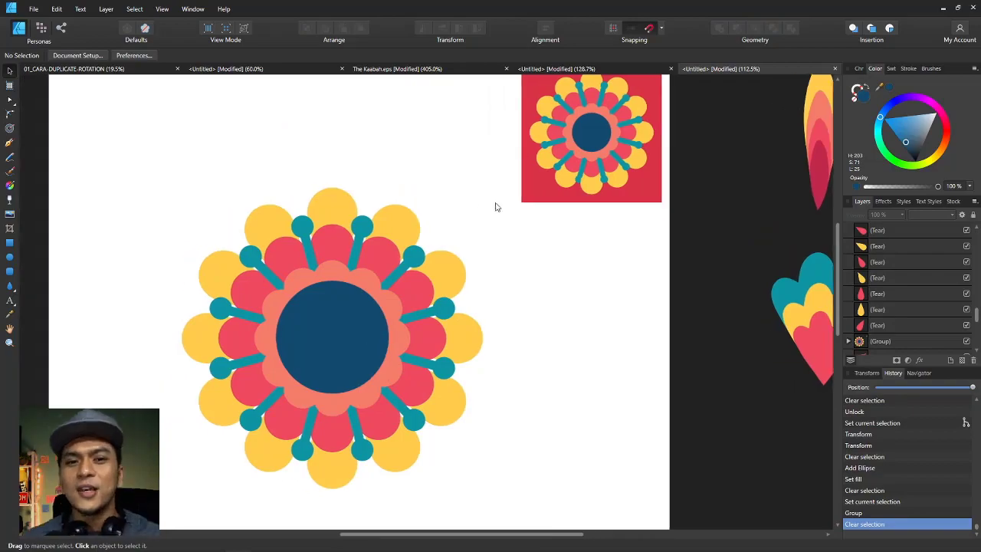
pyautogui.click(332, 549)
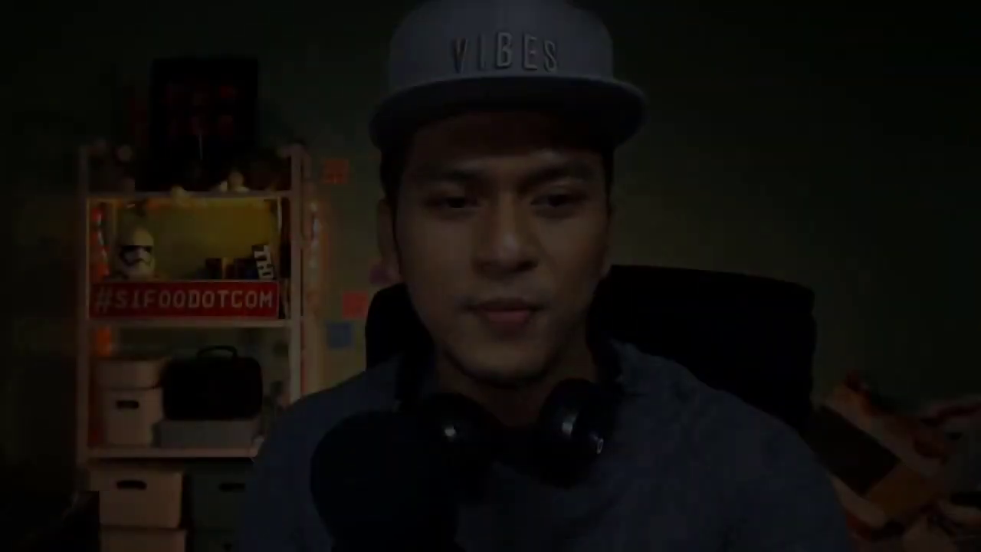